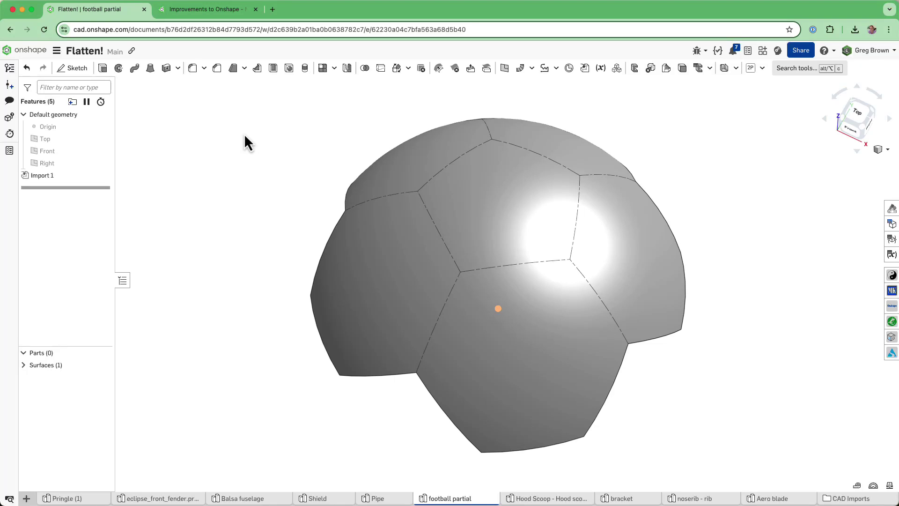
# Step: Read the forum post on the latest improvements and orbit the football surface to a side view
pyautogui.click(215, 13)
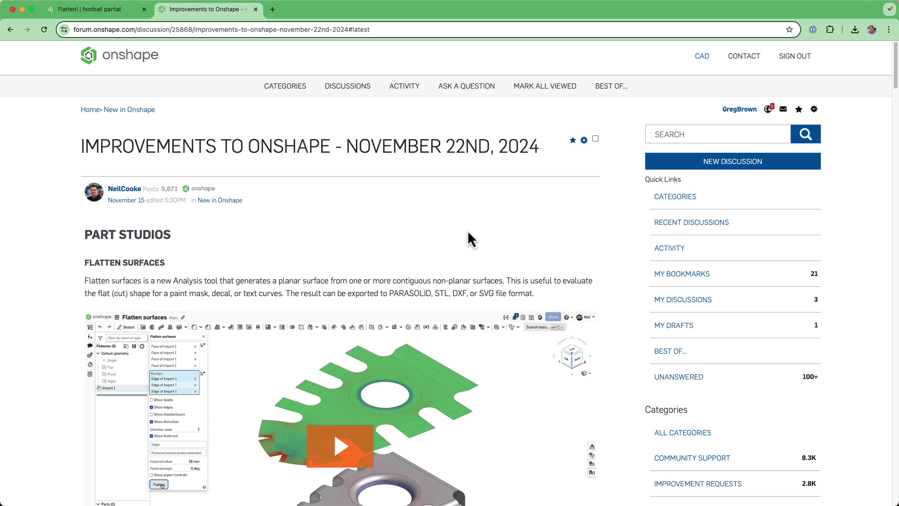
pyautogui.click(113, 11)
pyautogui.moveTo(409, 275); pyautogui.dragTo(439, 265, button='right')
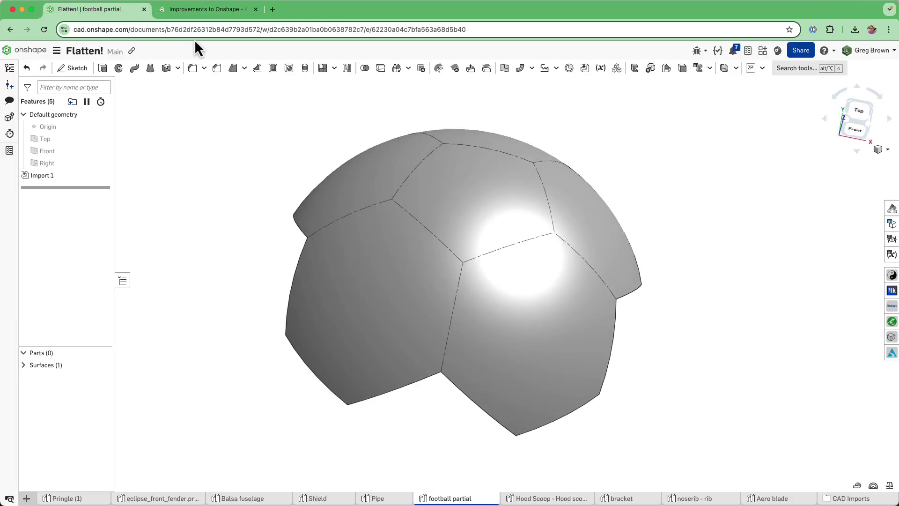
pyautogui.click(198, 9)
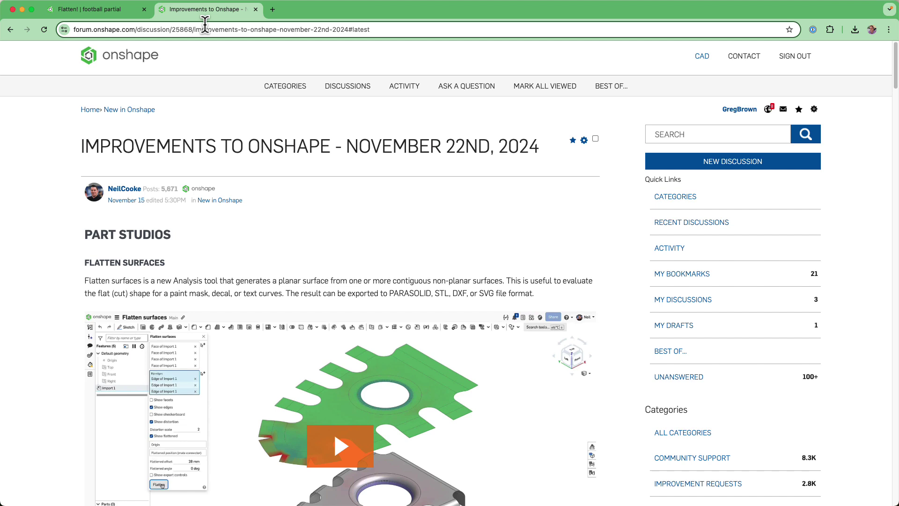
pyautogui.scroll(-2, 218, 182)
pyautogui.scroll(-1, 275, 238)
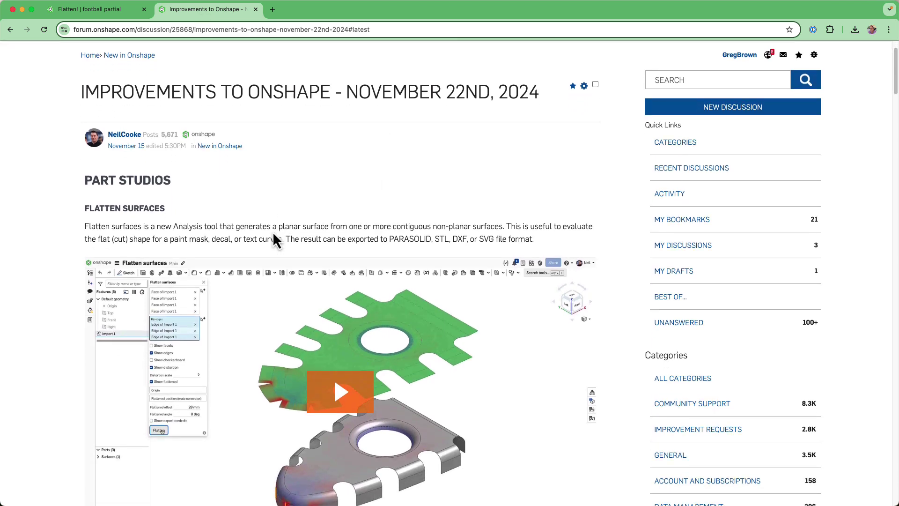
pyautogui.scroll(-1, 342, 290)
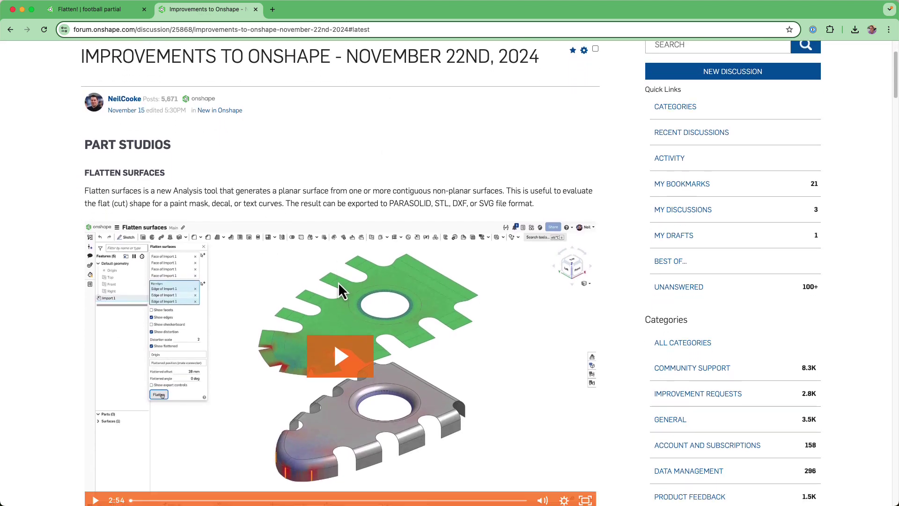
pyautogui.scroll(-1, 387, 312)
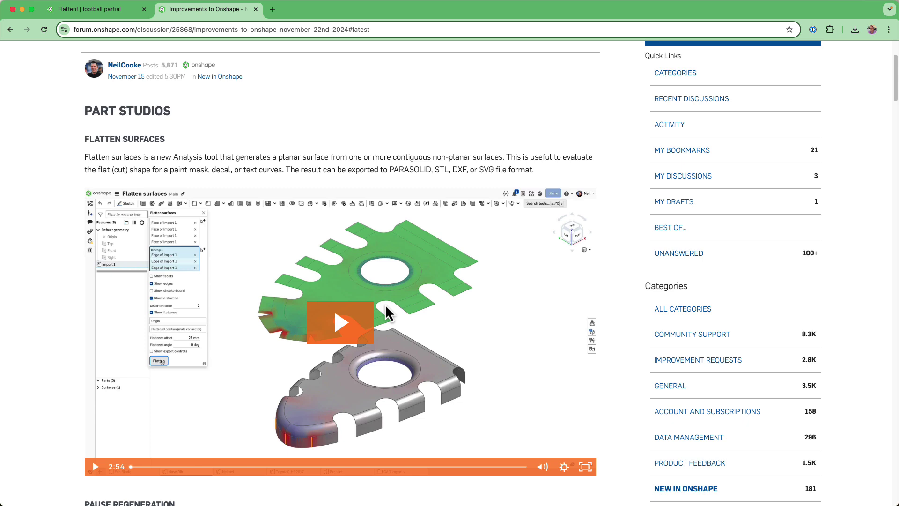
# Step: Switch from the football surface to the Pringle (1) Part Studio, viewing the Pringle near-top
pyautogui.click(118, 13)
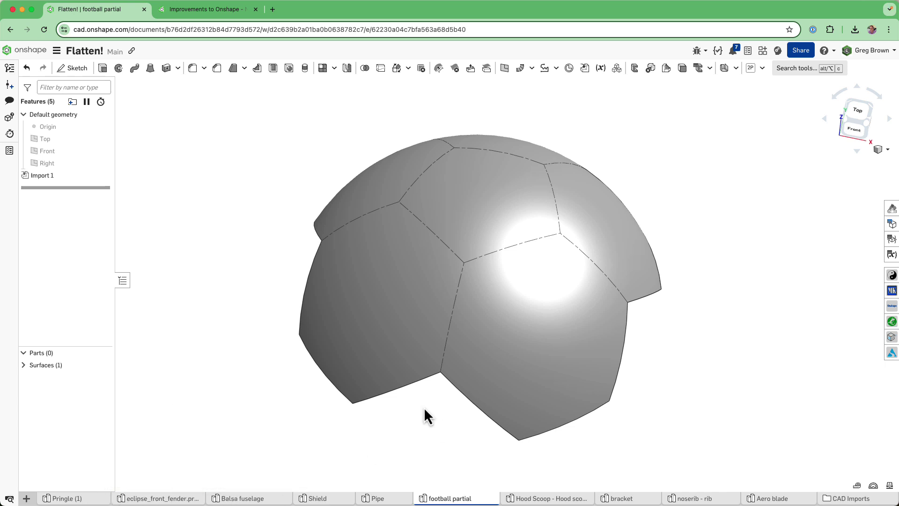
pyautogui.moveTo(424, 406); pyautogui.dragTo(441, 418, button='right')
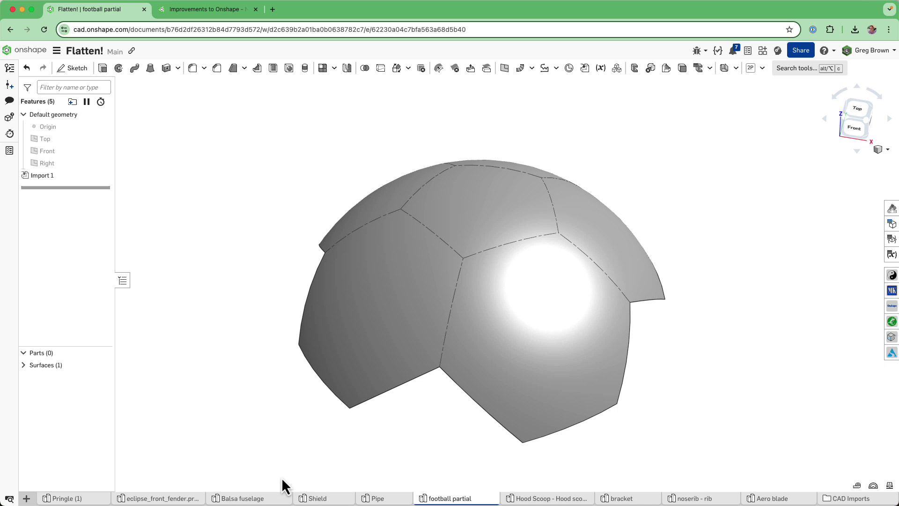
pyautogui.click(73, 499)
pyautogui.moveTo(338, 365); pyautogui.dragTo(539, 389, button='right')
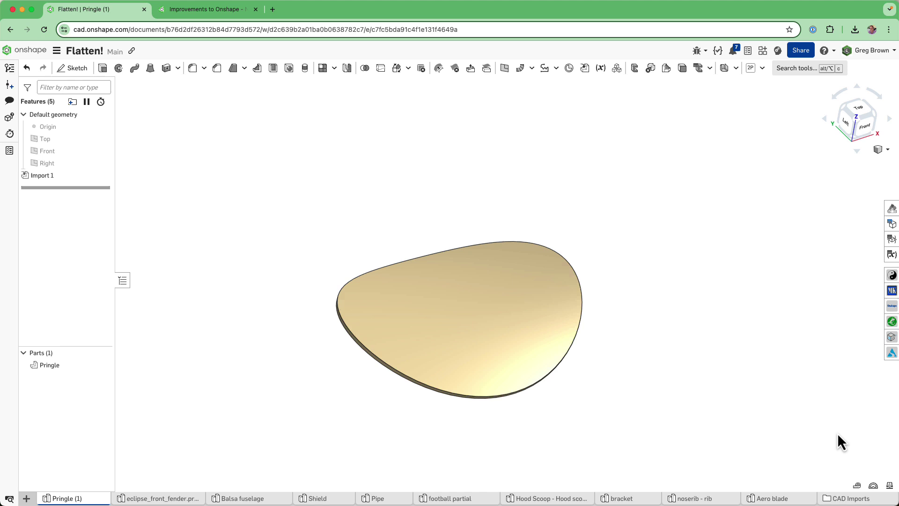
# Step: Run Flatten surfaces on the Pringle's face, then compare the flat and curved shapes
pyautogui.click(873, 484)
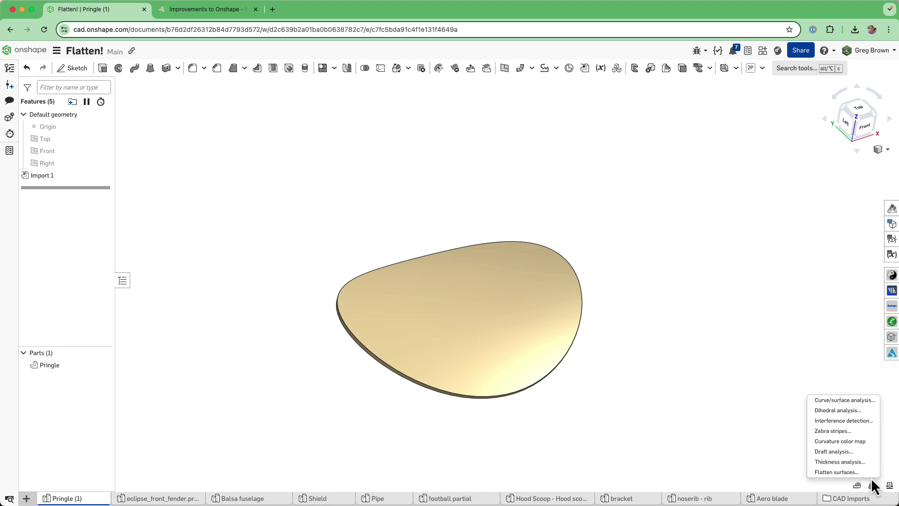
pyautogui.click(841, 473)
pyautogui.click(437, 321)
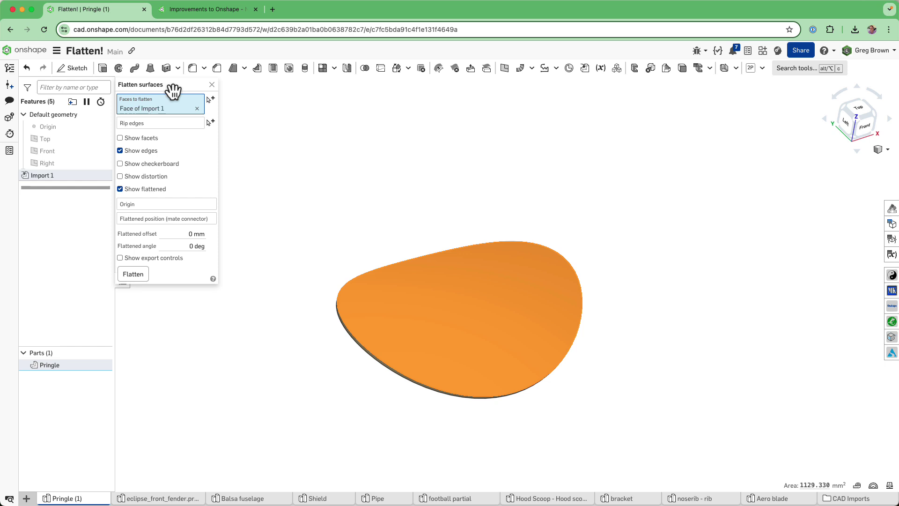
pyautogui.moveTo(169, 85); pyautogui.dragTo(199, 132)
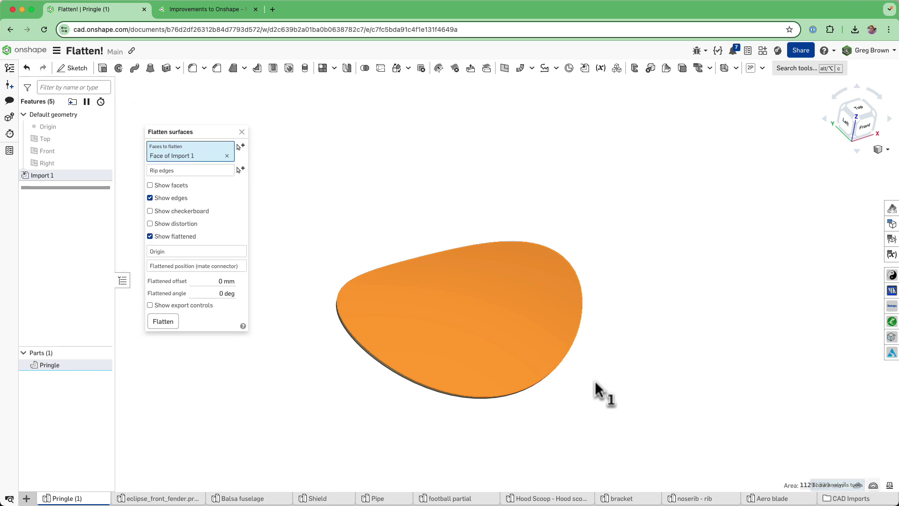
pyautogui.click(163, 321)
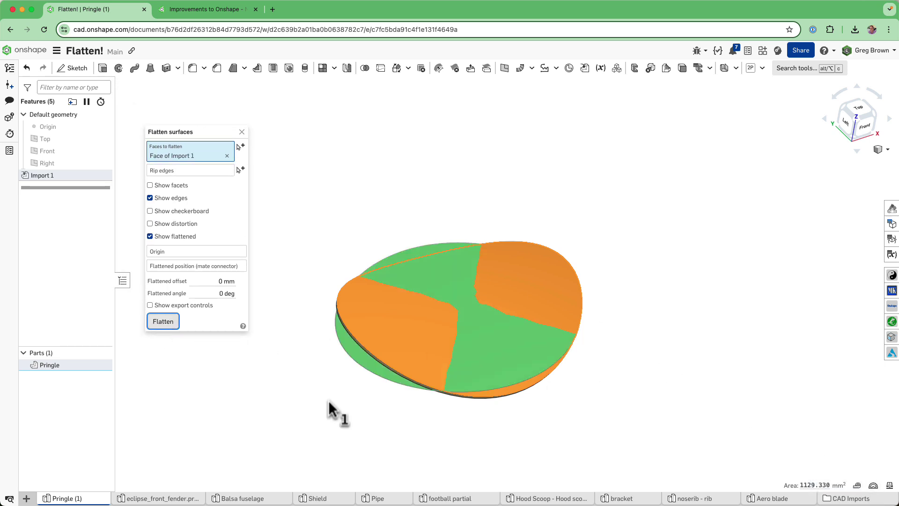
pyautogui.moveTo(329, 382); pyautogui.dragTo(402, 348, button='right')
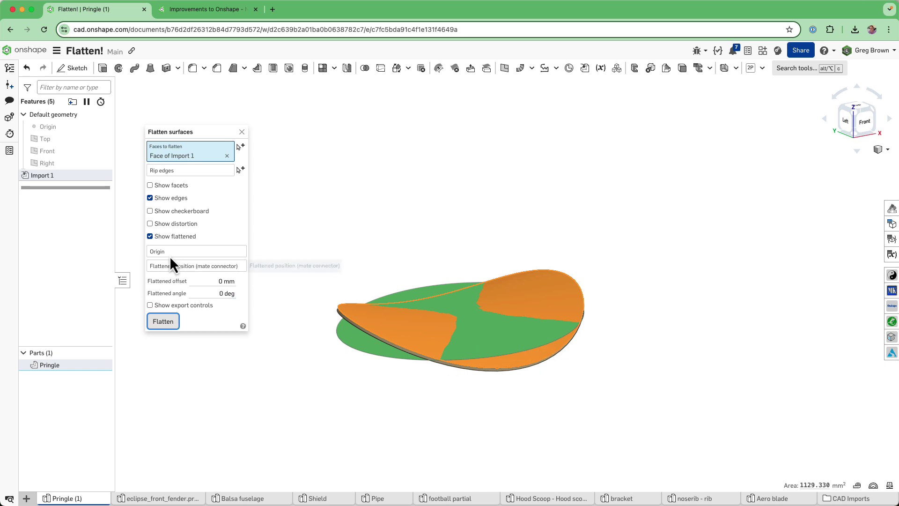
# Step: Change the Flattened offset to -10 mm and view the pattern from the front
pyautogui.click(221, 281)
pyautogui.write('4')
pyautogui.press('Return')
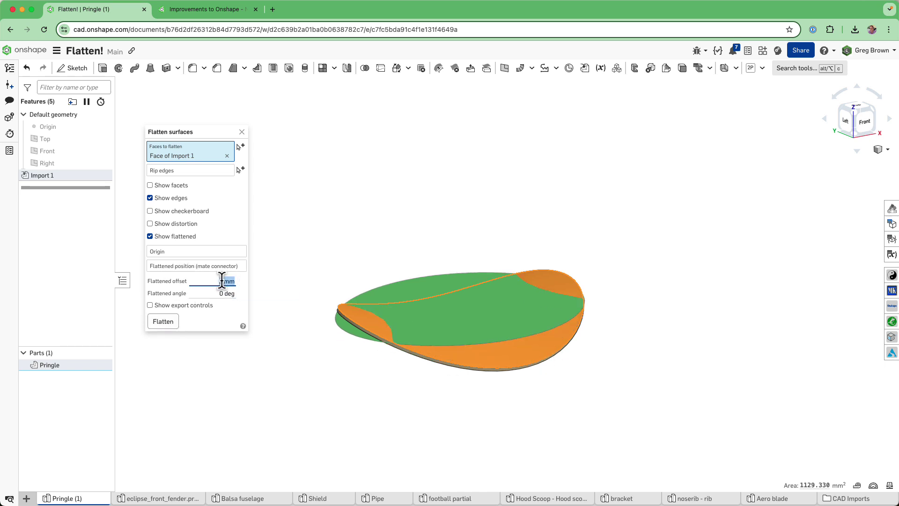
pyautogui.press('Down')
pyautogui.press('Down')
pyautogui.press('Down')
pyautogui.press('Down')
pyautogui.press('Down')
pyautogui.press('Down')
pyautogui.press('Down')
pyautogui.press('Down')
pyautogui.press('Down')
pyautogui.press('Down')
pyautogui.press('Down')
pyautogui.press('Down')
pyautogui.press('Down')
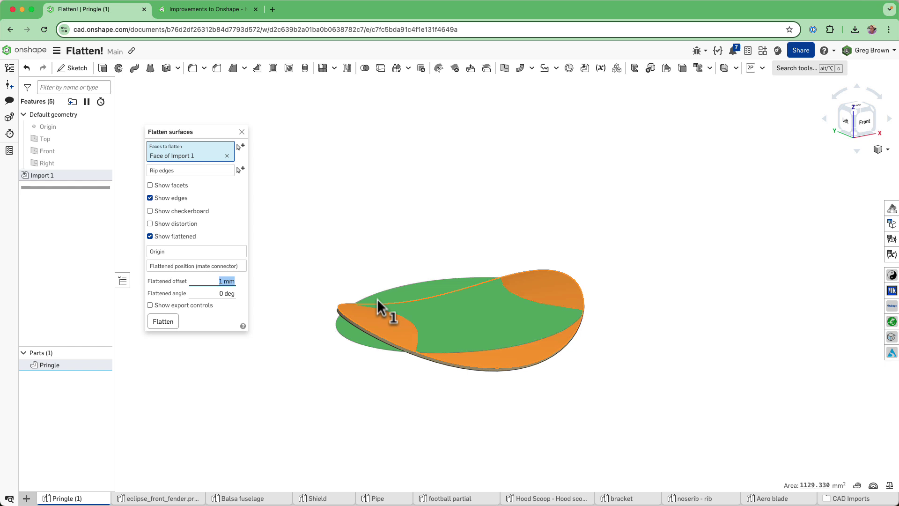
pyautogui.press('Down')
pyautogui.moveTo(507, 282); pyautogui.dragTo(413, 275, button='right')
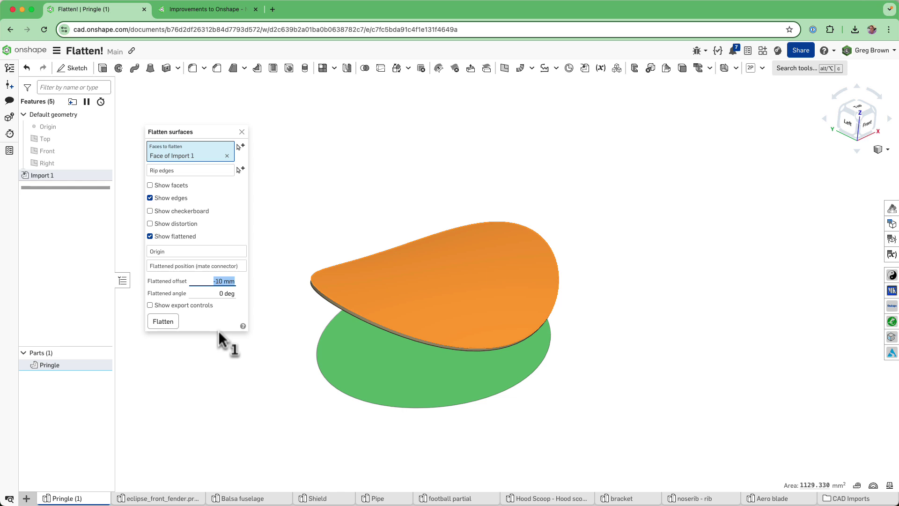
# Step: Export the flattened Pringle shape as a PARASOLID file
pyautogui.click(202, 305)
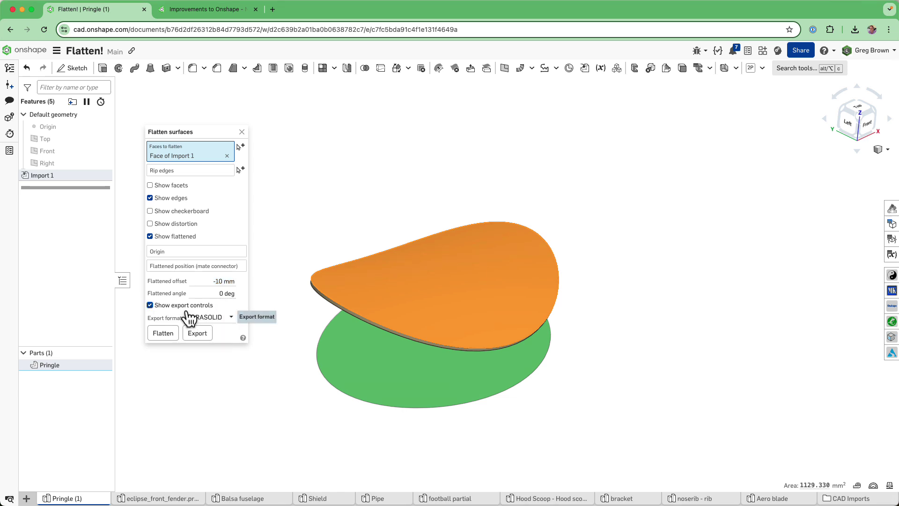
pyautogui.click(228, 318)
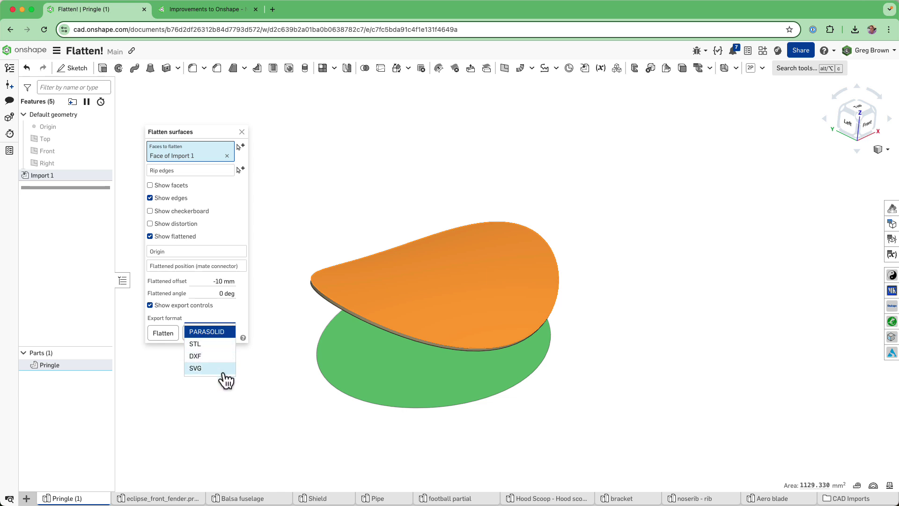
pyautogui.click(240, 315)
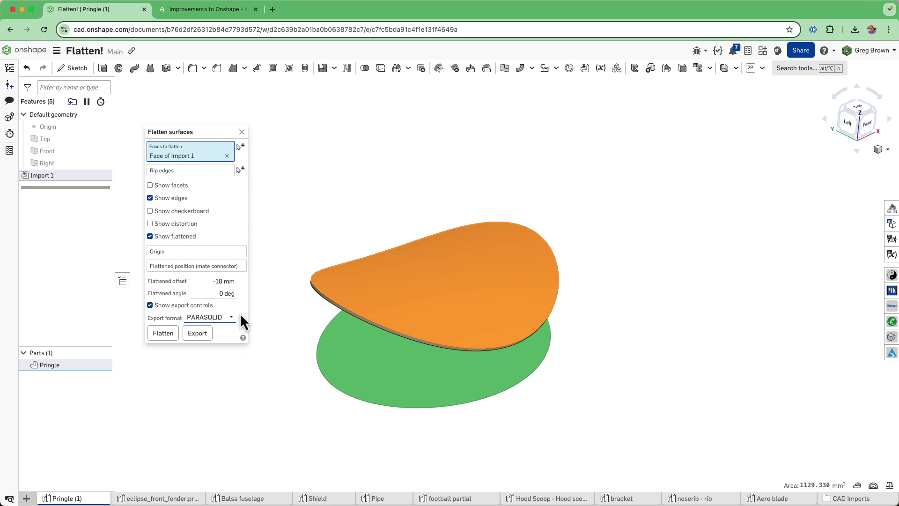
pyautogui.click(199, 333)
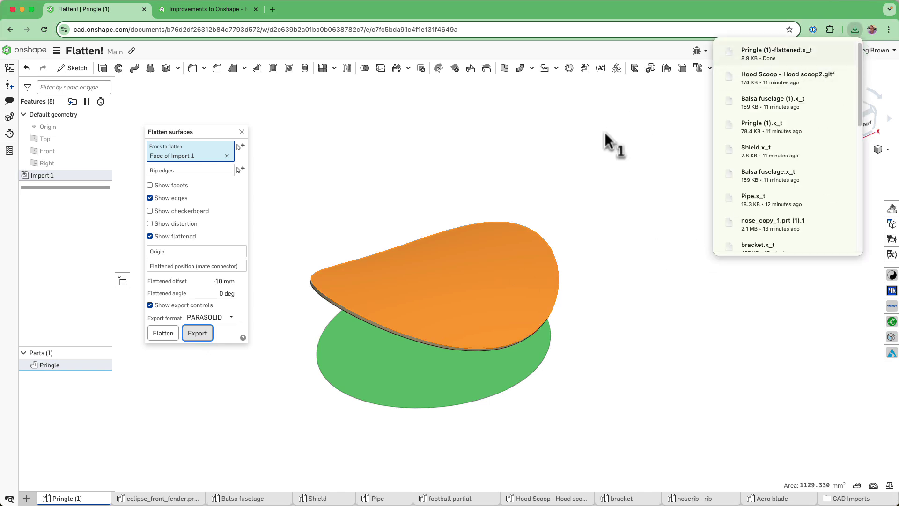
pyautogui.click(387, 191)
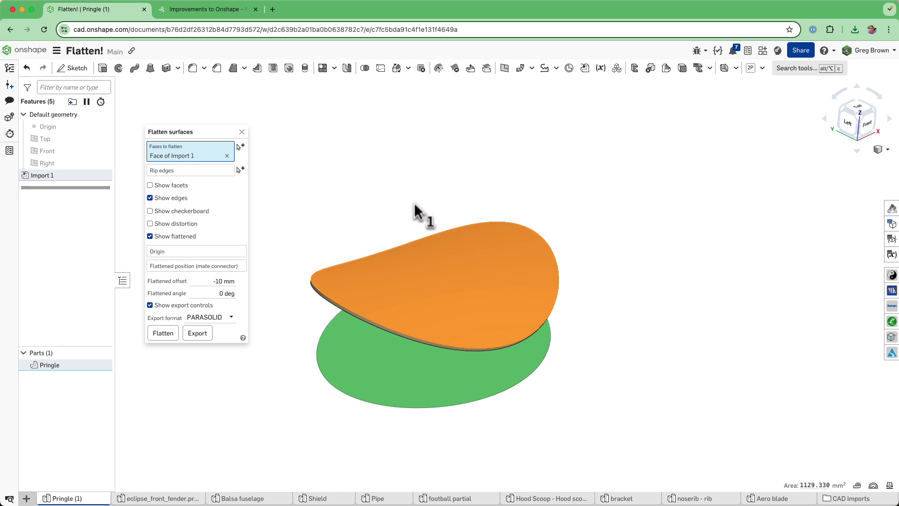
# Step: Close the Flatten surfaces analysis, leaving only the Pringle part
pyautogui.moveTo(415, 208); pyautogui.dragTo(323, 222, button='right')
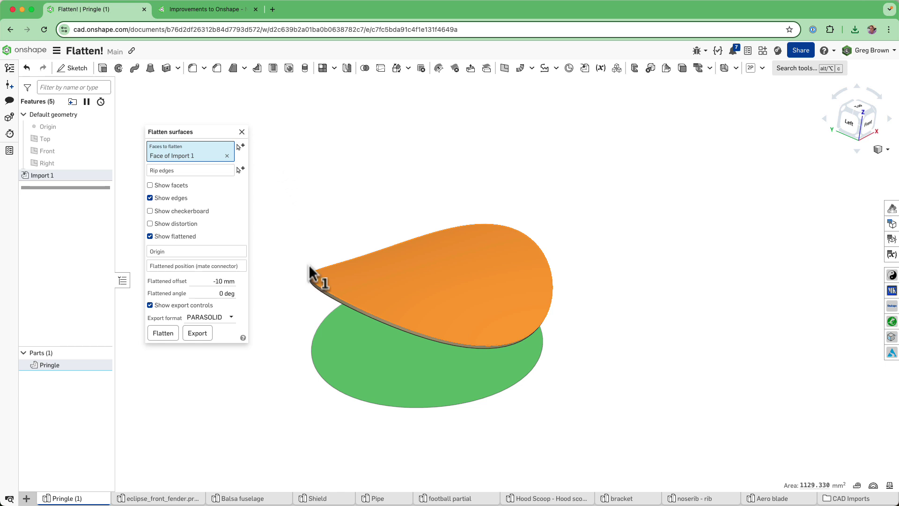
pyautogui.click(242, 132)
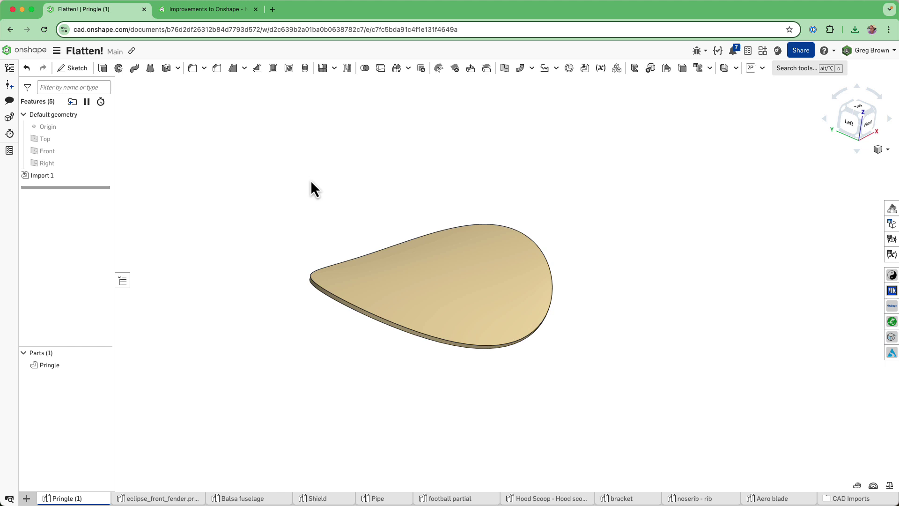
pyautogui.scroll(3, 296, 241)
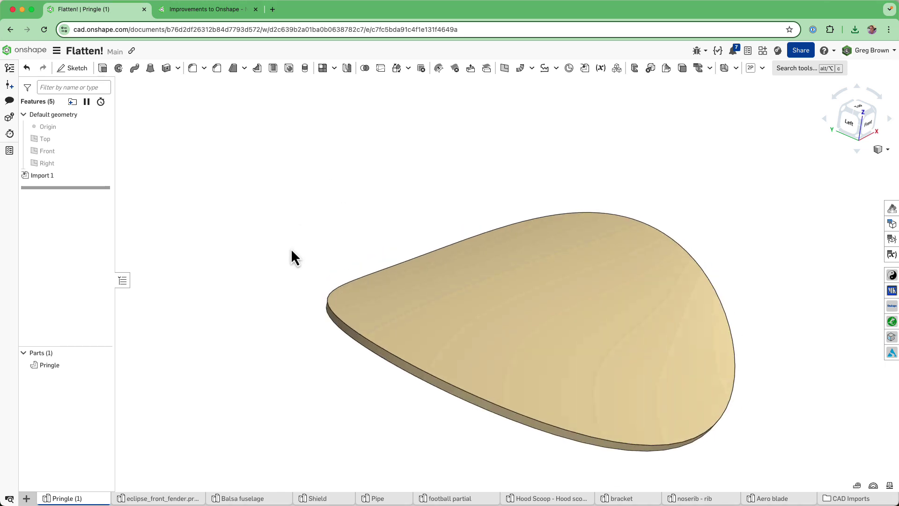
pyautogui.scroll(2, 293, 257)
# Step: Open the user Preferences page from the account menu and scroll down the list
pyautogui.click(881, 51)
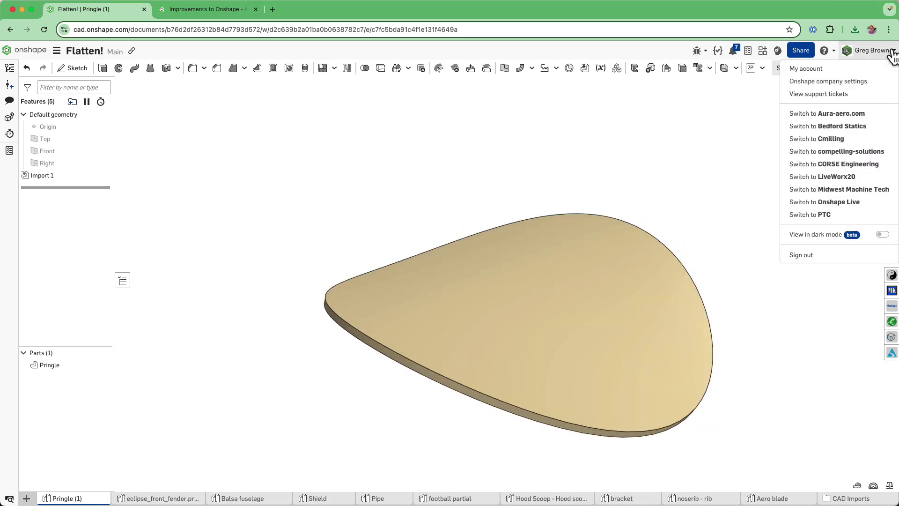
pyautogui.click(843, 70)
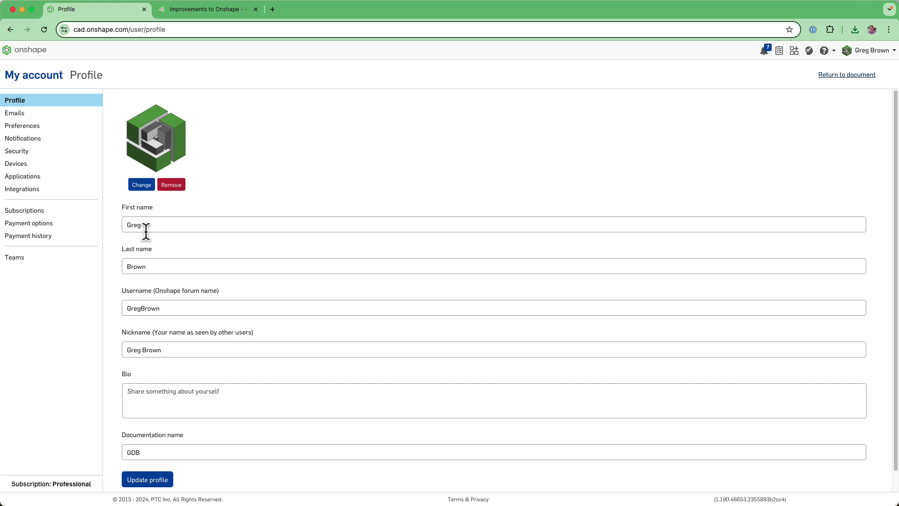
pyautogui.click(51, 126)
pyautogui.scroll(-15, 276, 333)
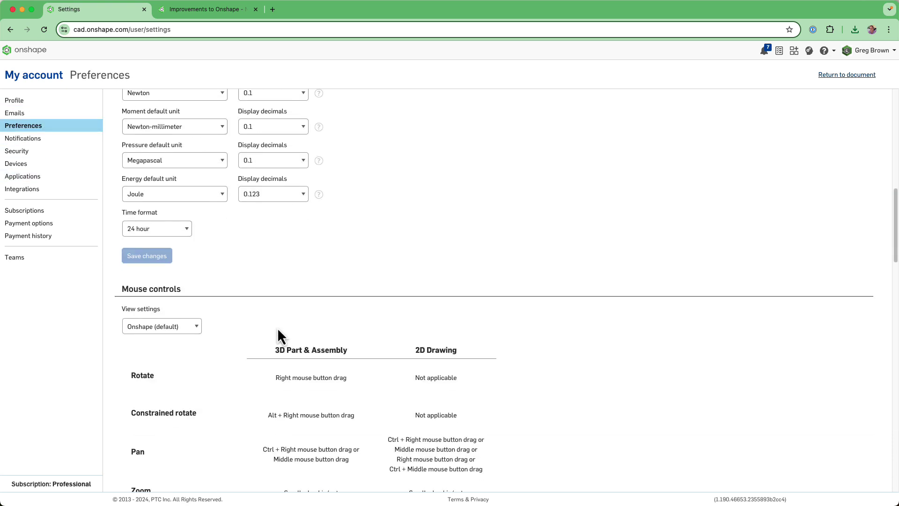
pyautogui.scroll(-15, 278, 329)
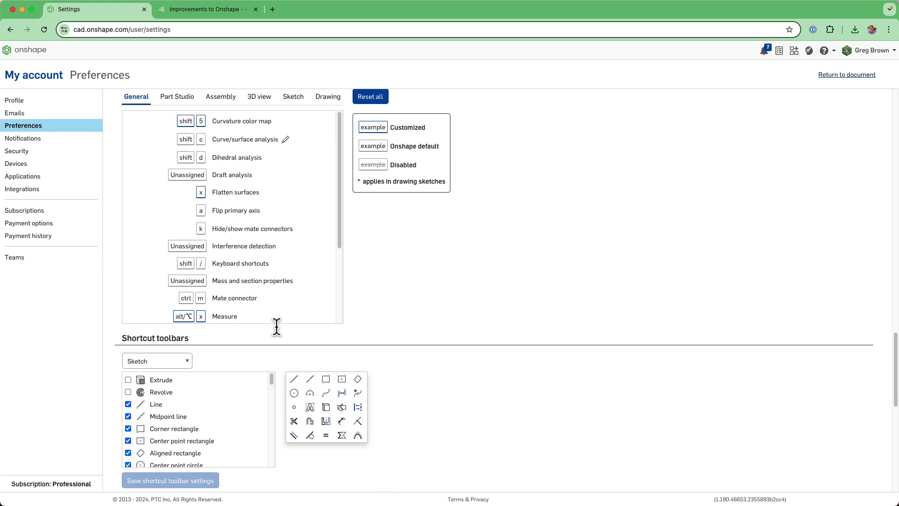
pyautogui.moveTo(340, 201)
pyautogui.mouseDown()
pyautogui.moveTo(347, 295)
pyautogui.moveTo(349, 204)
pyautogui.mouseUp()
# Step: Try x as the Flatten surfaces shortcut, cancel the edit, and return to the Flatten! document
pyautogui.moveTo(223, 189)
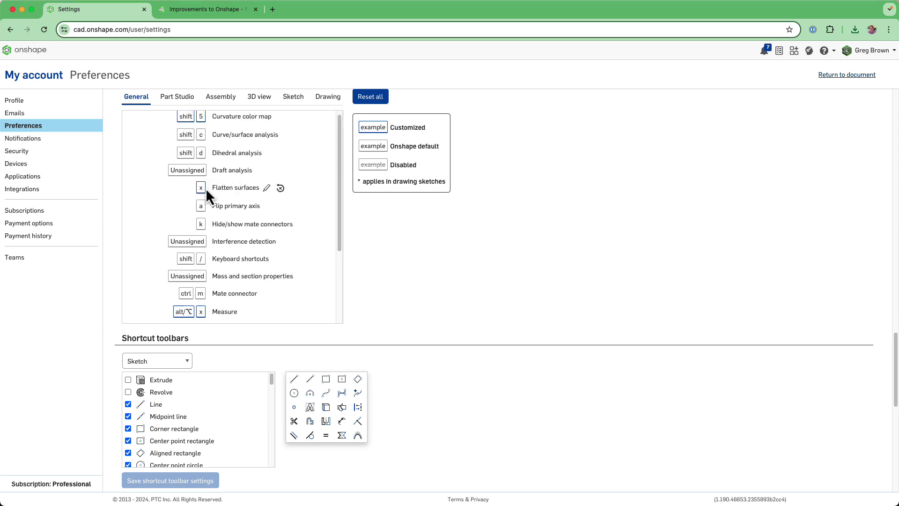
pyautogui.click(267, 188)
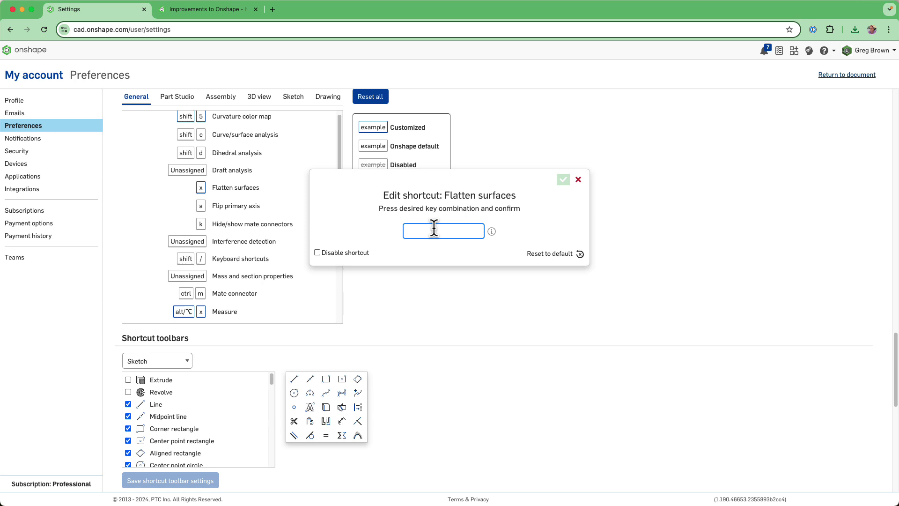
pyautogui.press('x')
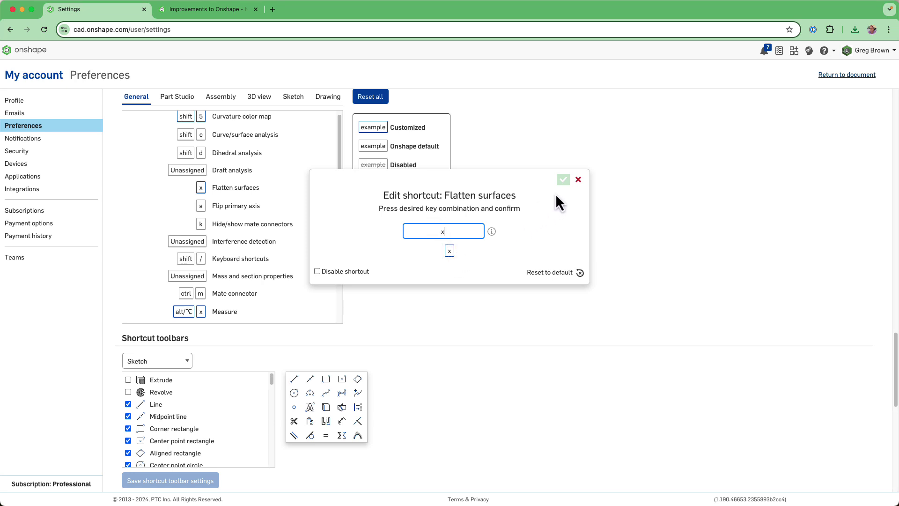
pyautogui.click(578, 179)
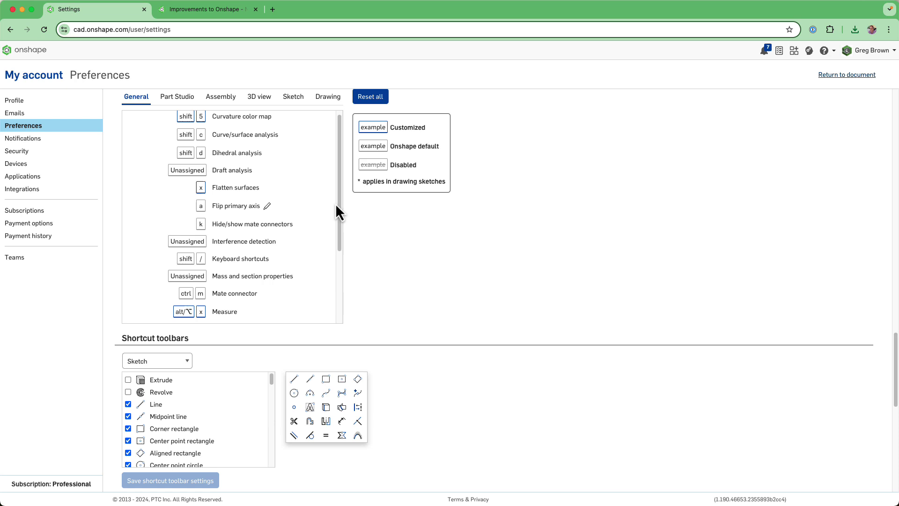
pyautogui.moveTo(339, 201); pyautogui.dragTo(333, 156)
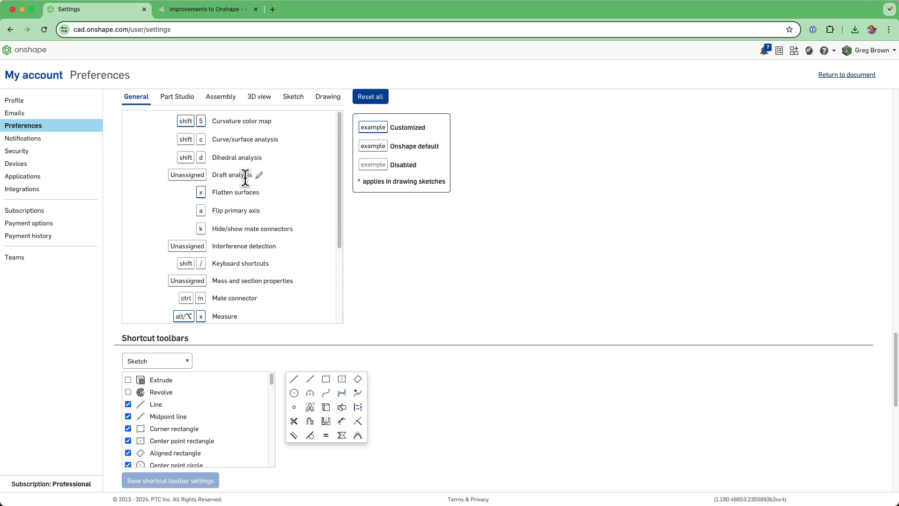
pyautogui.moveTo(338, 206); pyautogui.dragTo(344, 114)
pyautogui.click(838, 75)
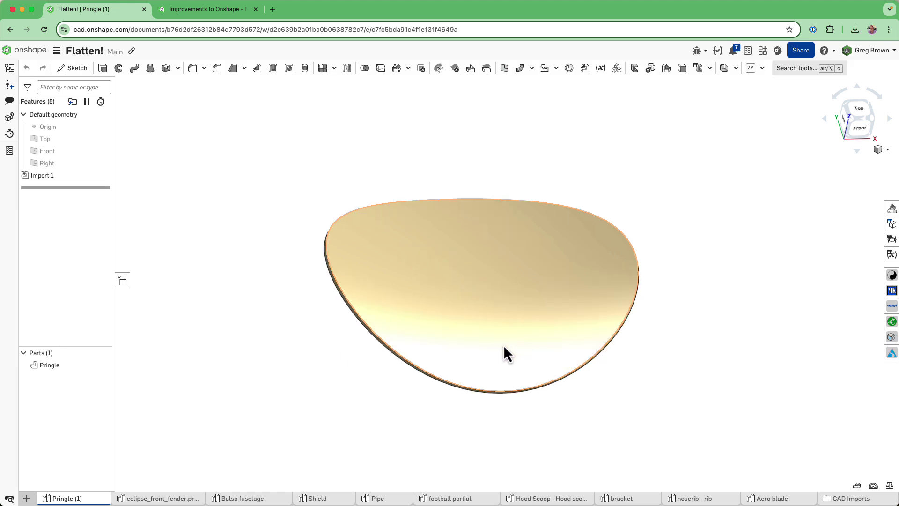
pyautogui.hotkey('shift', 'z')
pyautogui.moveTo(501, 349)
pyautogui.mouseDown(button='right')
pyautogui.moveTo(502, 294)
pyautogui.moveTo(510, 386)
pyautogui.moveTo(530, 319)
pyautogui.moveTo(523, 352)
pyautogui.moveTo(506, 336)
pyautogui.mouseUp(button='right')
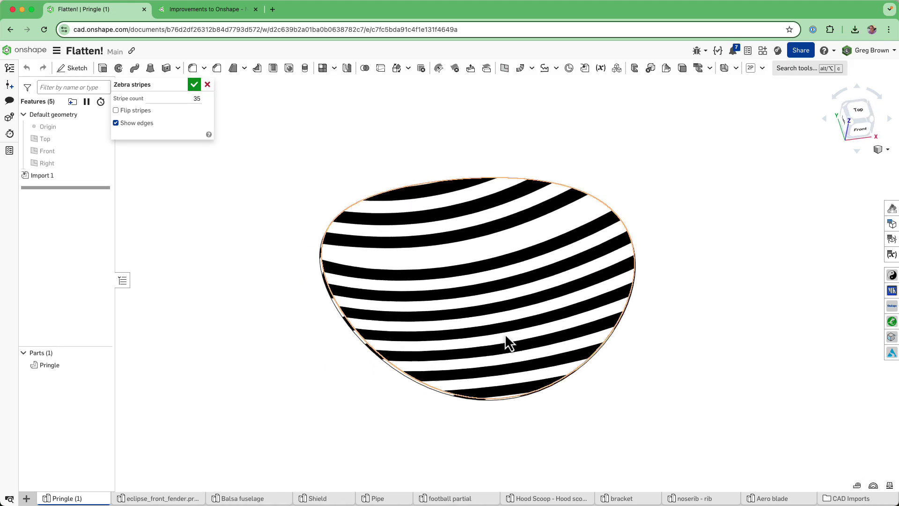
pyautogui.click(208, 84)
pyautogui.press('f')
pyautogui.click(490, 294)
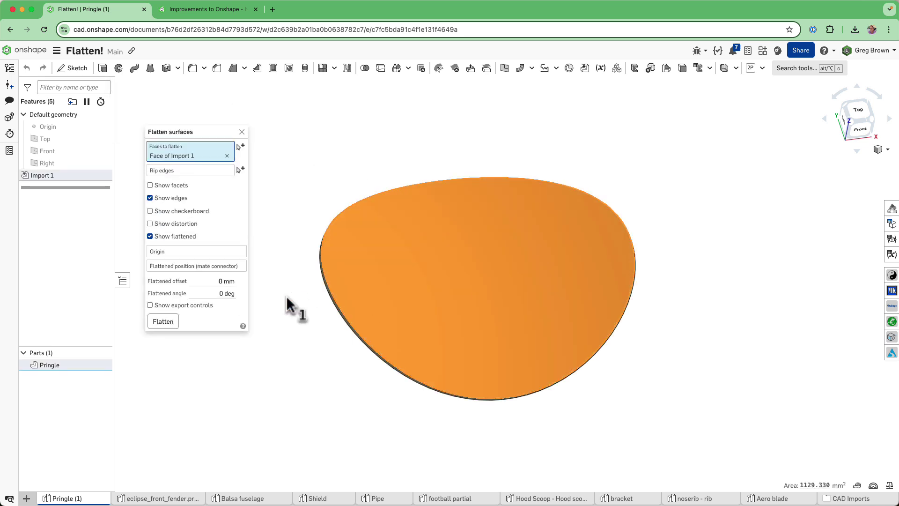
pyautogui.moveTo(204, 144); pyautogui.dragTo(273, 153)
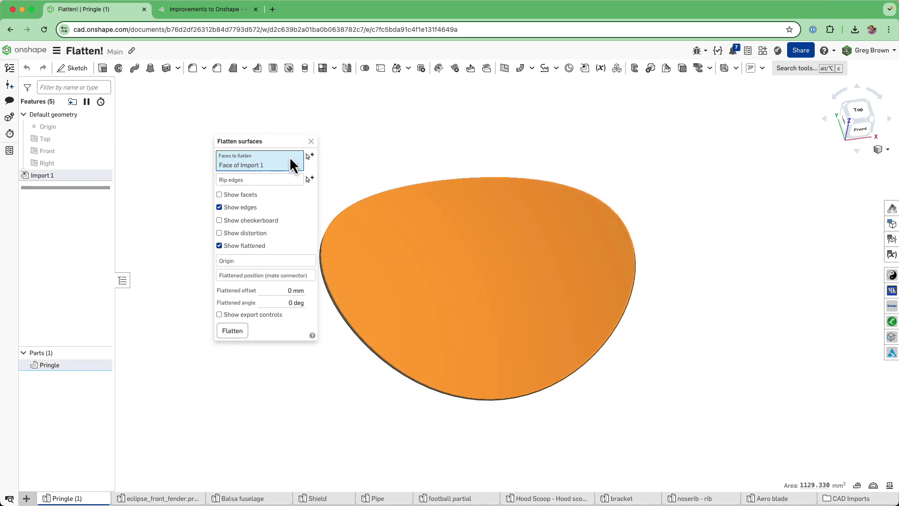
pyautogui.press('Escape')
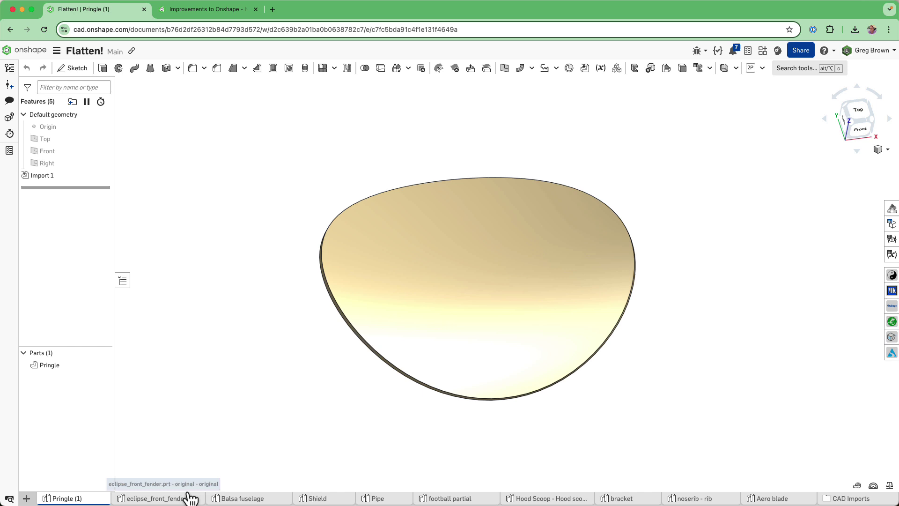
# Step: Switch to the eclipse_front_fender Part Studio and orbit to the fender's lit top side
pyautogui.click(186, 497)
pyautogui.moveTo(460, 310); pyautogui.dragTo(429, 266, button='right')
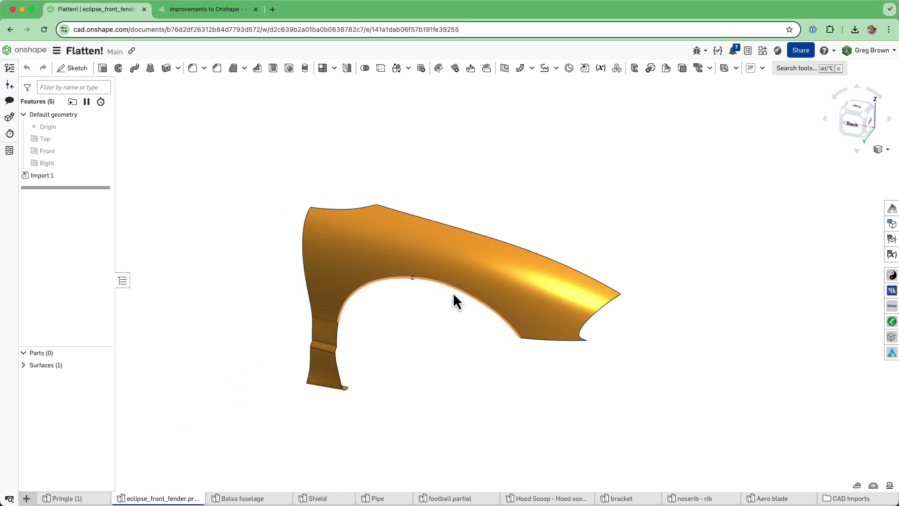
# Step: Start Flatten surfaces with Shift+F and select both fender faces, including the thin lower strip
pyautogui.hotkey('shift', 'f')
pyautogui.moveTo(457, 343); pyautogui.dragTo(375, 314, button='right')
pyautogui.click(384, 333)
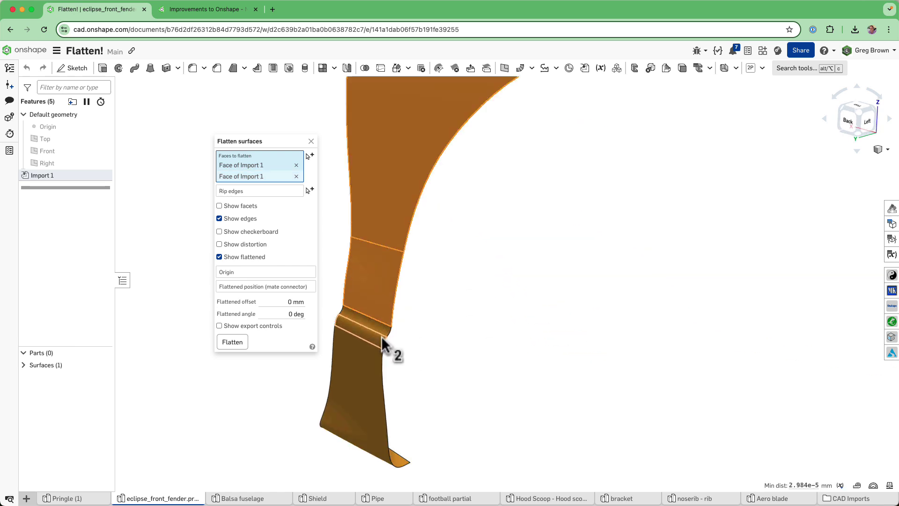
pyautogui.scroll(-5, 403, 327)
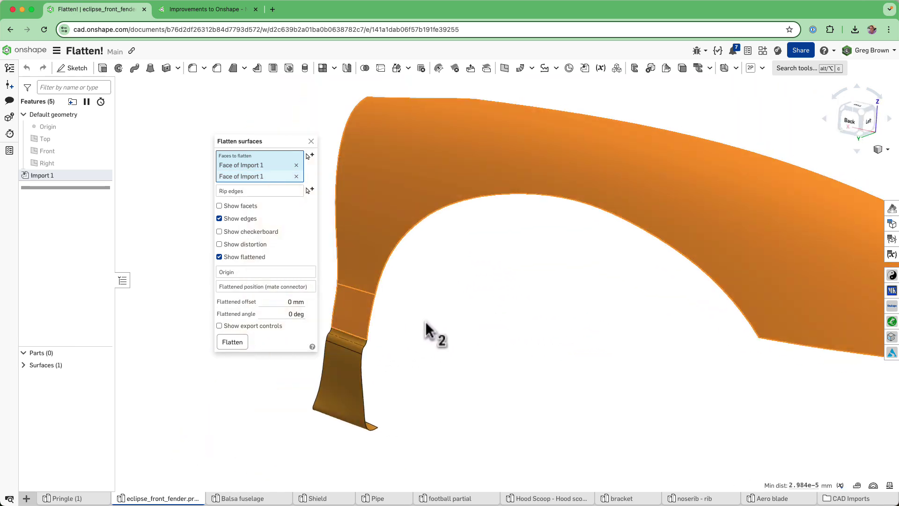
pyautogui.moveTo(426, 321); pyautogui.dragTo(401, 274, button='right')
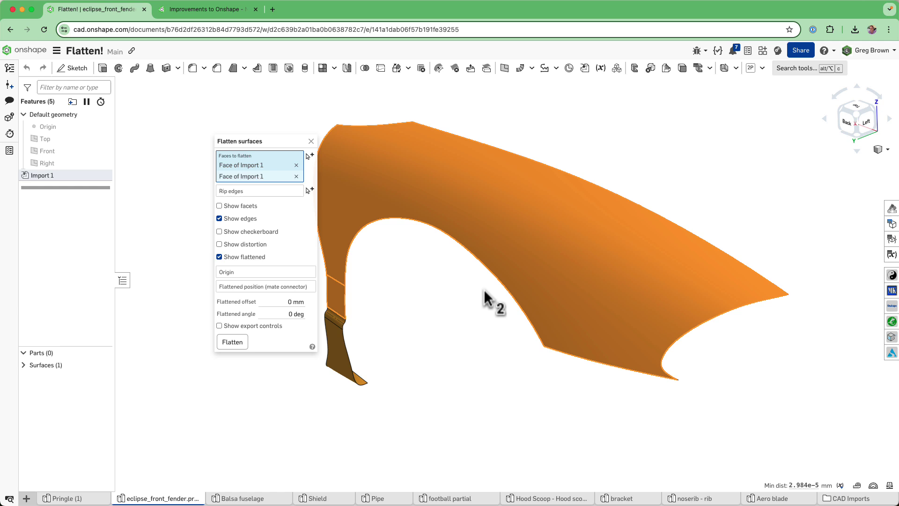
pyautogui.moveTo(488, 299); pyautogui.dragTo(564, 268, button='right')
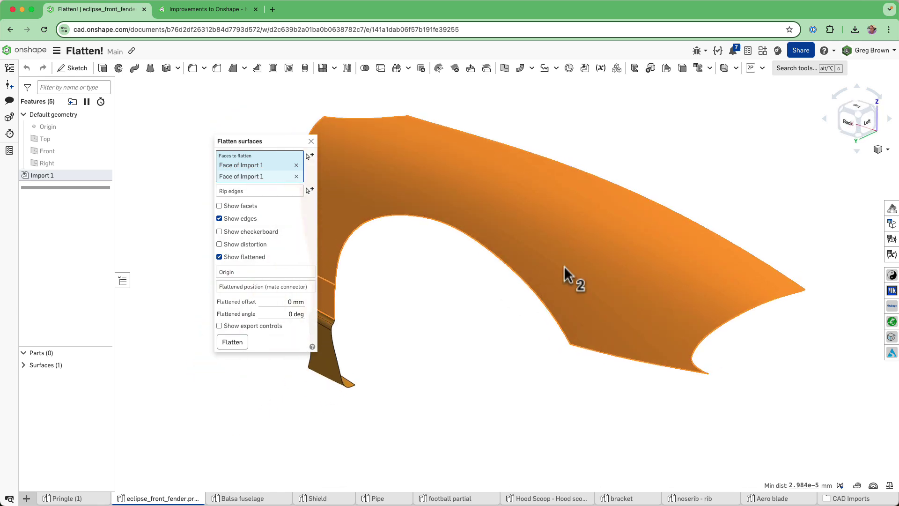
pyautogui.moveTo(457, 307); pyautogui.dragTo(471, 305, button='right')
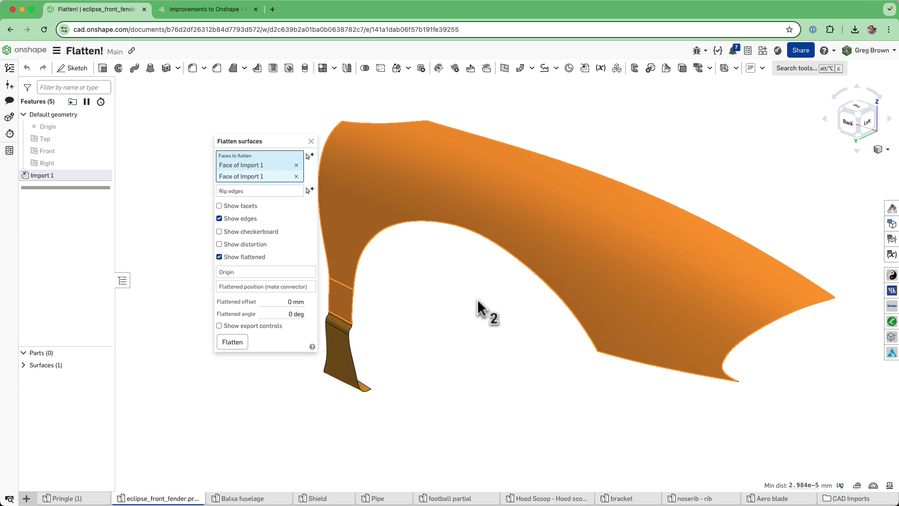
# Step: Move the flatten panel aside and flatten the two faces, viewing fender and pattern together
pyautogui.moveTo(280, 153); pyautogui.dragTo(252, 157)
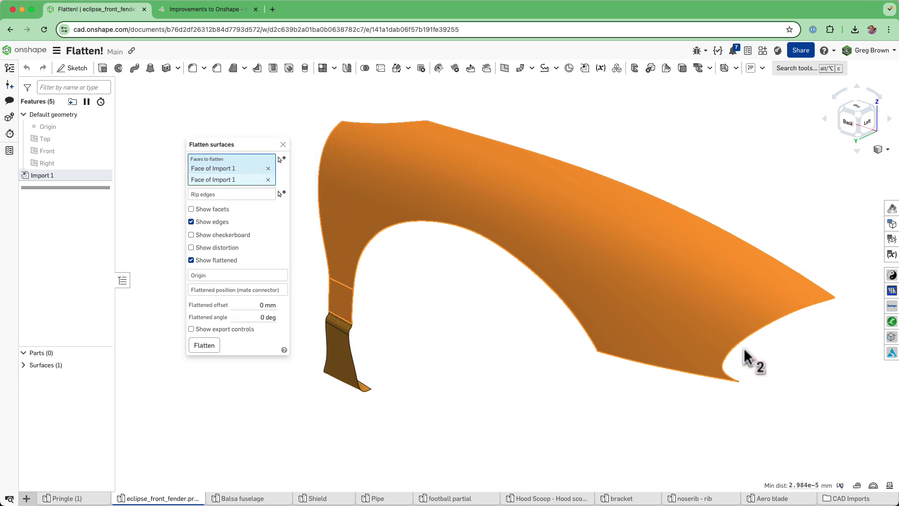
pyautogui.click(204, 346)
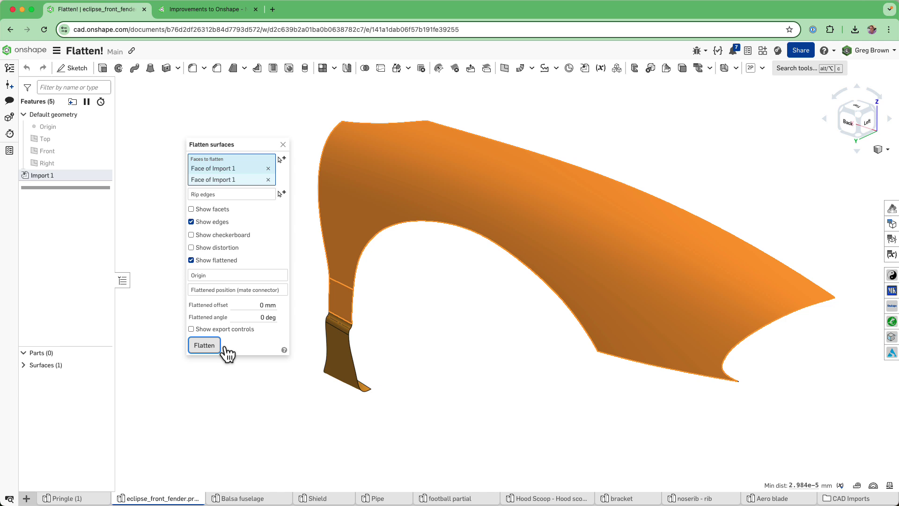
pyautogui.scroll(-5, 510, 284)
pyautogui.moveTo(511, 284); pyautogui.dragTo(474, 283, button='right')
pyautogui.scroll(5, 472, 278)
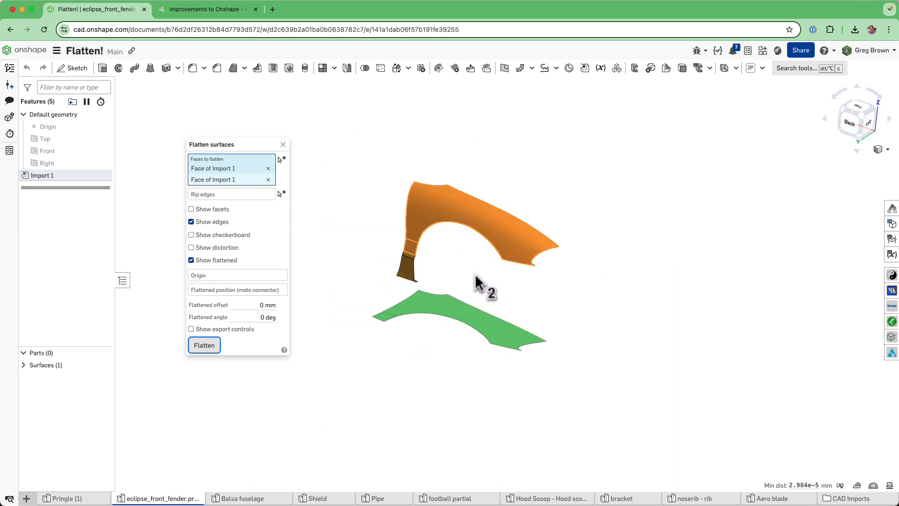
pyautogui.scroll(3, 453, 262)
pyautogui.scroll(-4, 453, 261)
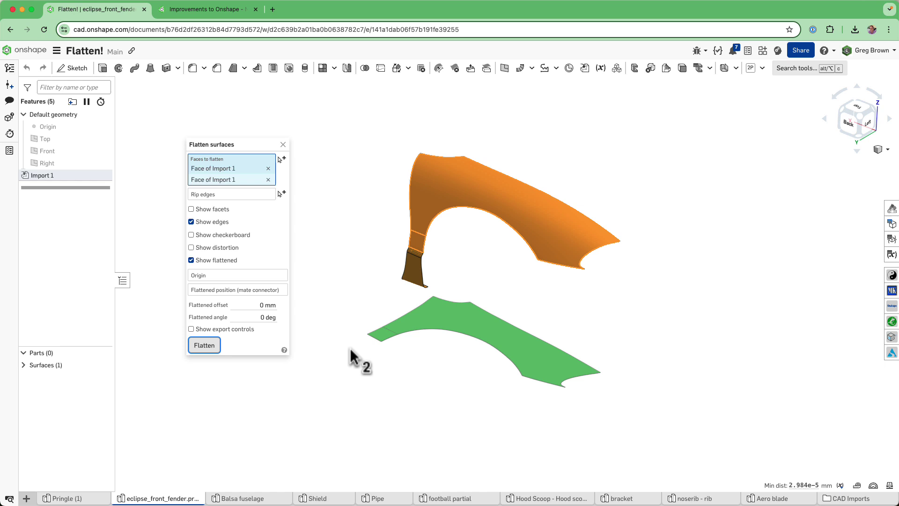
# Step: Set the fender tip vertex as the flatten origin and reflatten
pyautogui.click(212, 277)
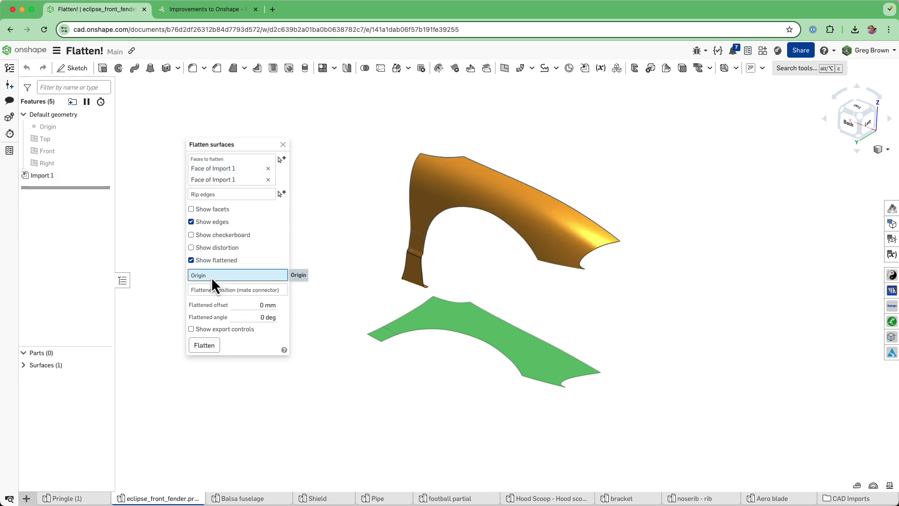
pyautogui.click(619, 241)
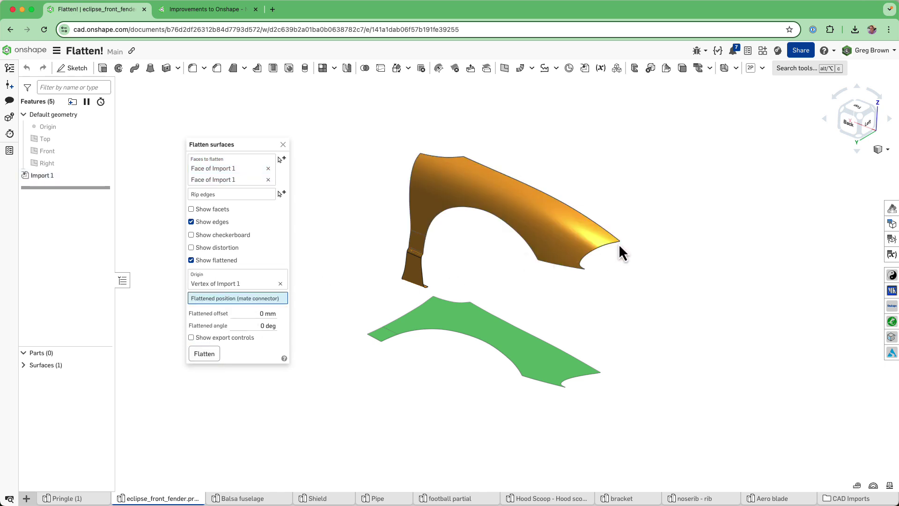
pyautogui.click(207, 359)
pyautogui.moveTo(524, 262); pyautogui.dragTo(566, 285, button='right')
# Step: Replace the origin with the fender's corner vertex and reflatten so the pattern overlaps the fender
pyautogui.click(280, 284)
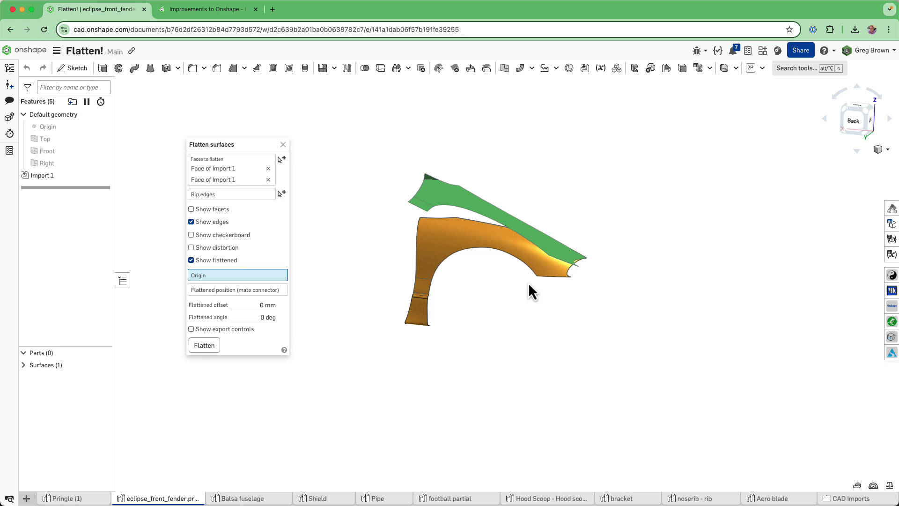
pyautogui.click(536, 276)
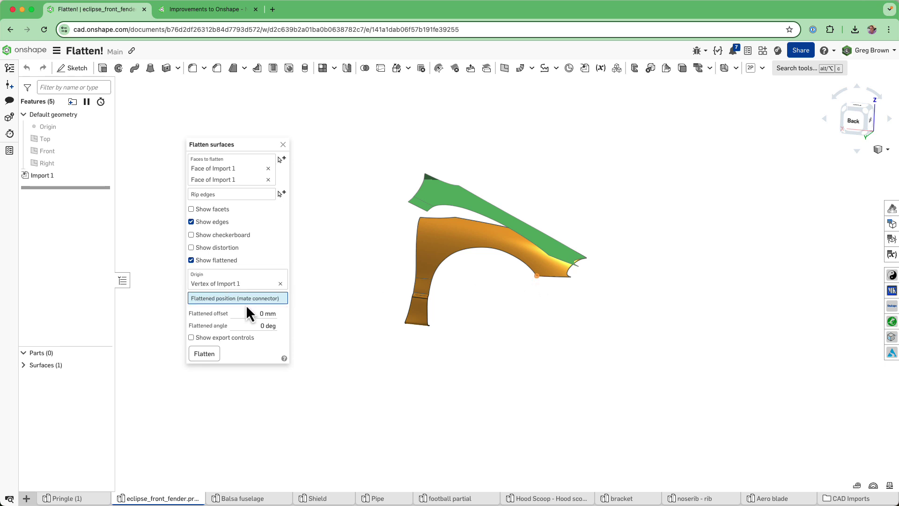
pyautogui.click(204, 354)
pyautogui.moveTo(475, 297)
pyautogui.mouseDown(button='right')
pyautogui.moveTo(484, 292)
pyautogui.moveTo(431, 276)
pyautogui.moveTo(479, 288)
pyautogui.moveTo(489, 320)
pyautogui.moveTo(477, 303)
pyautogui.mouseUp(button='right')
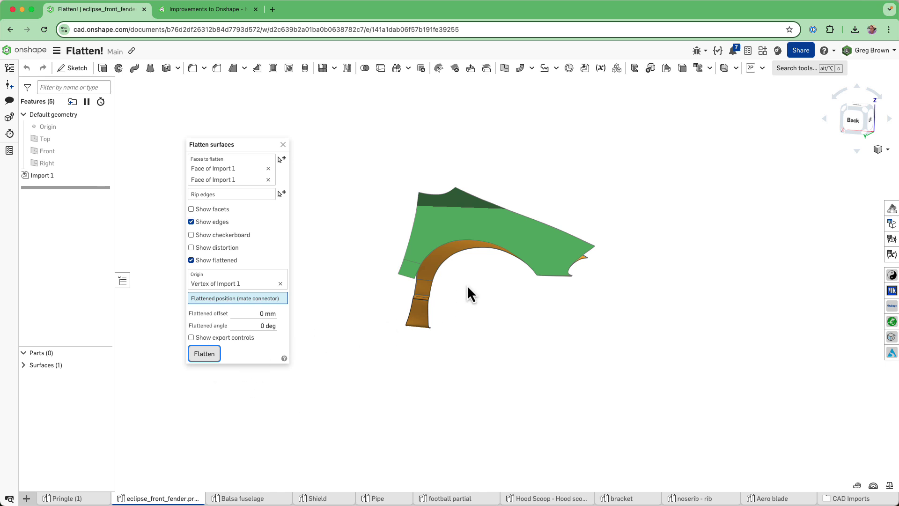
# Step: Show the checkerboard at scale 2 and orbit edge-on, then broadside across the fender
pyautogui.moveTo(473, 293)
pyautogui.mouseDown(button='right')
pyautogui.moveTo(487, 300)
pyautogui.moveTo(459, 287)
pyautogui.moveTo(471, 287)
pyautogui.moveTo(463, 245)
pyautogui.moveTo(487, 291)
pyautogui.mouseUp(button='right')
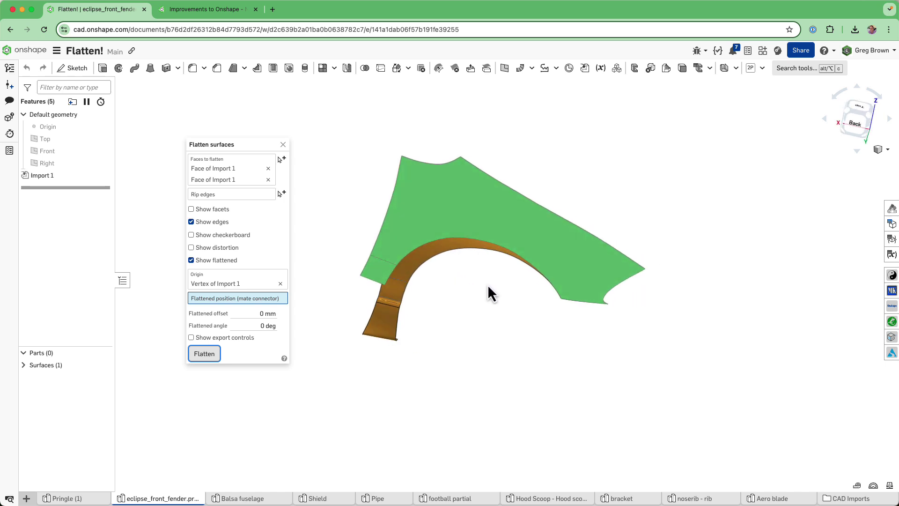
pyautogui.click(220, 236)
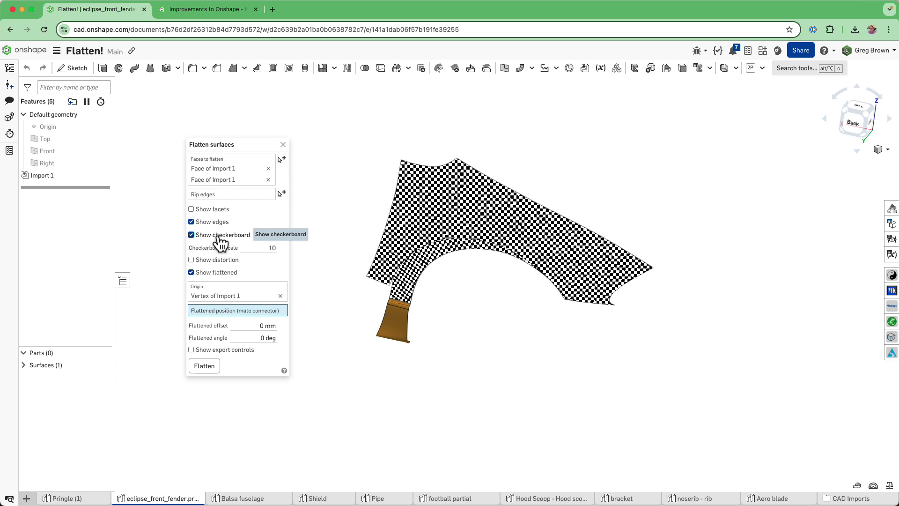
pyautogui.click(265, 248)
pyautogui.scroll(-1, 265, 249)
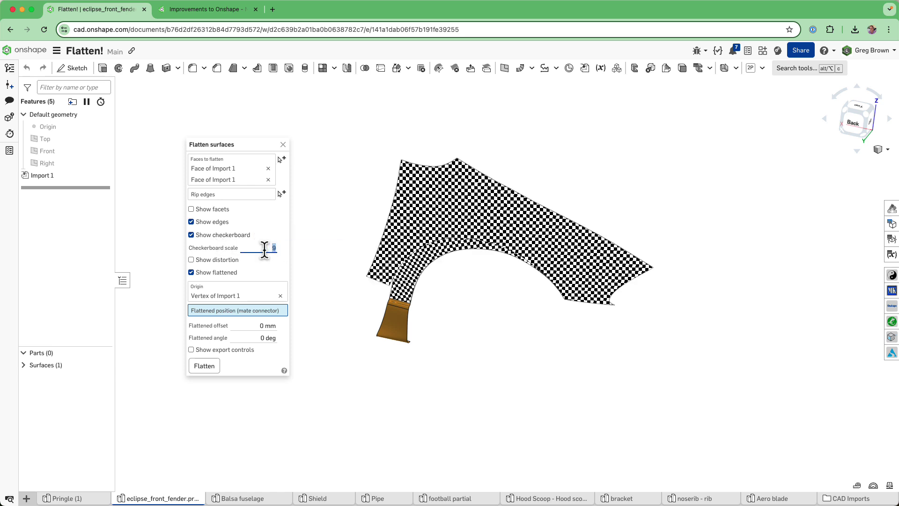
pyautogui.scroll(-6, 265, 248)
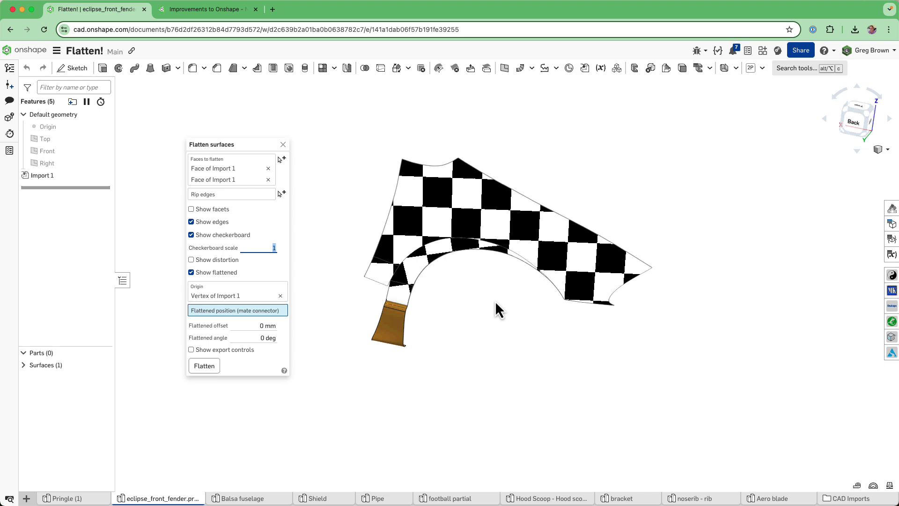
pyautogui.moveTo(496, 300)
pyautogui.mouseDown(button='right')
pyautogui.moveTo(508, 291)
pyautogui.moveTo(534, 293)
pyautogui.moveTo(556, 315)
pyautogui.moveTo(559, 307)
pyautogui.moveTo(408, 217)
pyautogui.moveTo(490, 243)
pyautogui.moveTo(507, 302)
pyautogui.mouseUp(button='right')
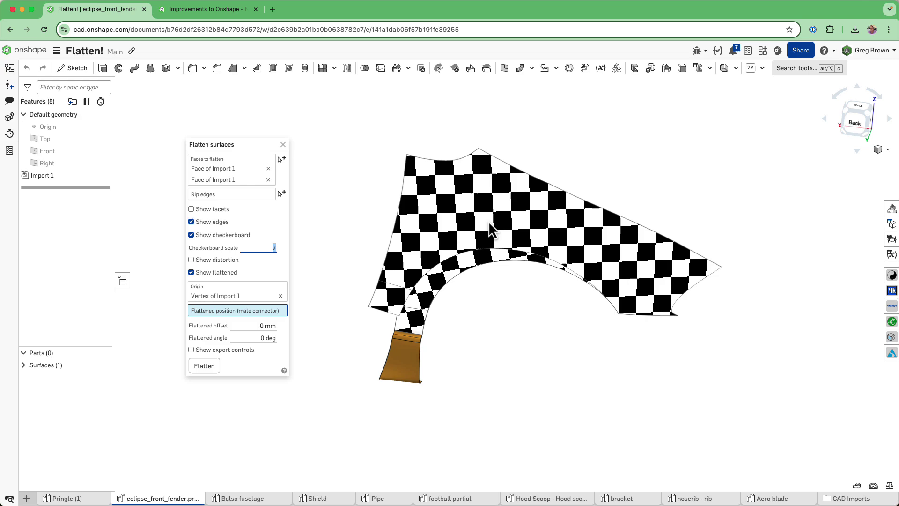
pyautogui.moveTo(490, 224); pyautogui.dragTo(550, 273, button='right')
pyautogui.scroll(10, 488, 260)
pyautogui.scroll(-3, 505, 255)
pyautogui.scroll(-5, 515, 226)
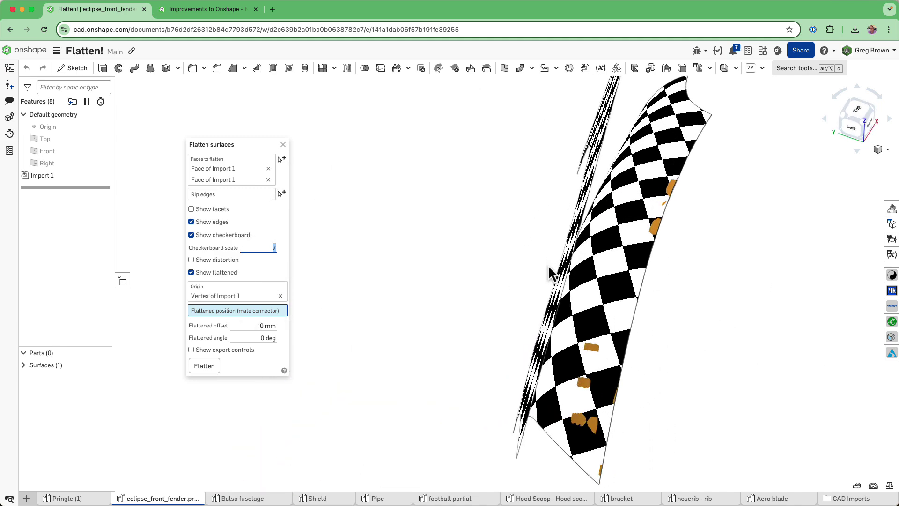
pyautogui.moveTo(588, 299)
pyautogui.mouseDown(button='right')
pyautogui.moveTo(654, 260)
pyautogui.moveTo(684, 267)
pyautogui.moveTo(590, 300)
pyautogui.mouseUp(button='right')
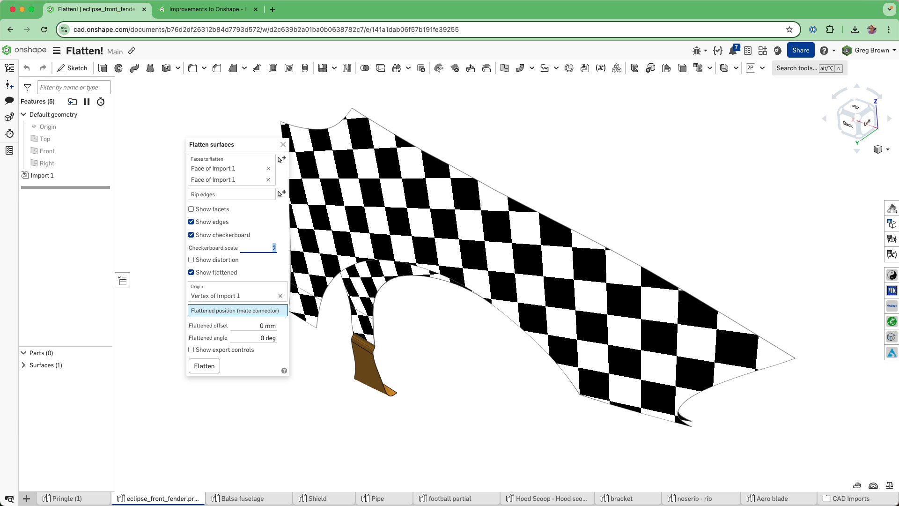
pyautogui.click(269, 245)
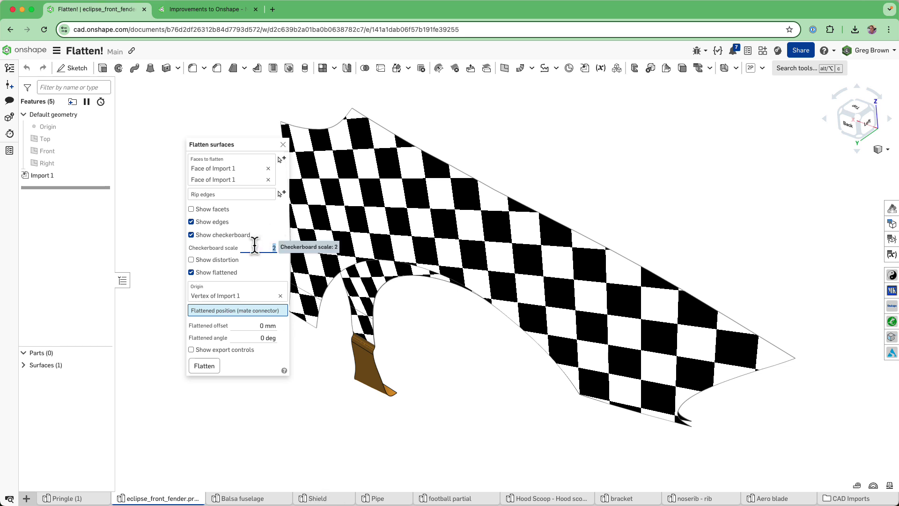
# Step: Swap the checkerboard for distortion colouring at Distortion scale 9 and inspect the fender
pyautogui.click(229, 241)
pyautogui.click(217, 249)
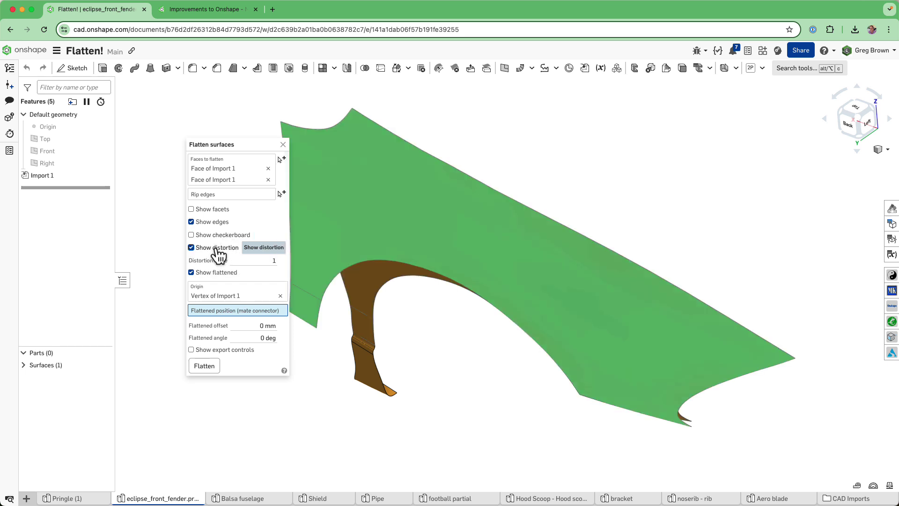
pyautogui.click(273, 261)
pyautogui.write('7')
pyautogui.press('Return')
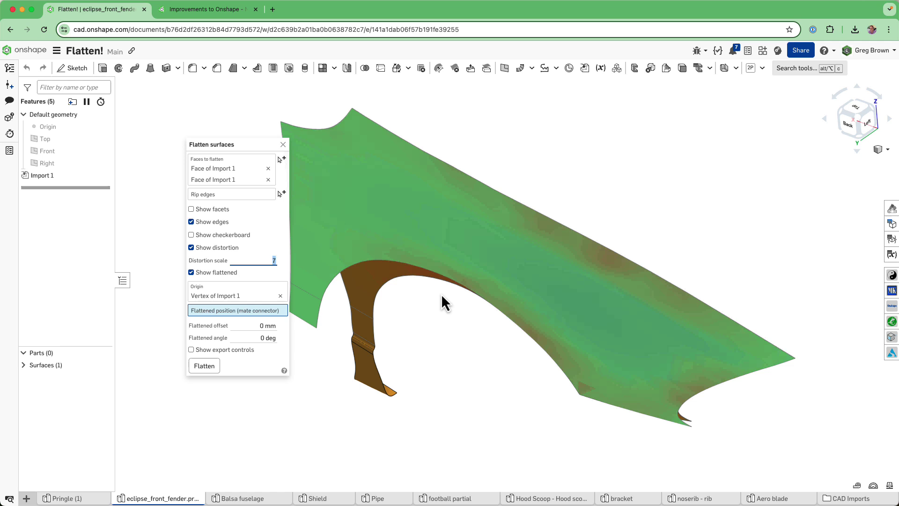
pyautogui.write('9')
pyautogui.press('Return')
pyautogui.moveTo(523, 265); pyautogui.dragTo(465, 279, button='right')
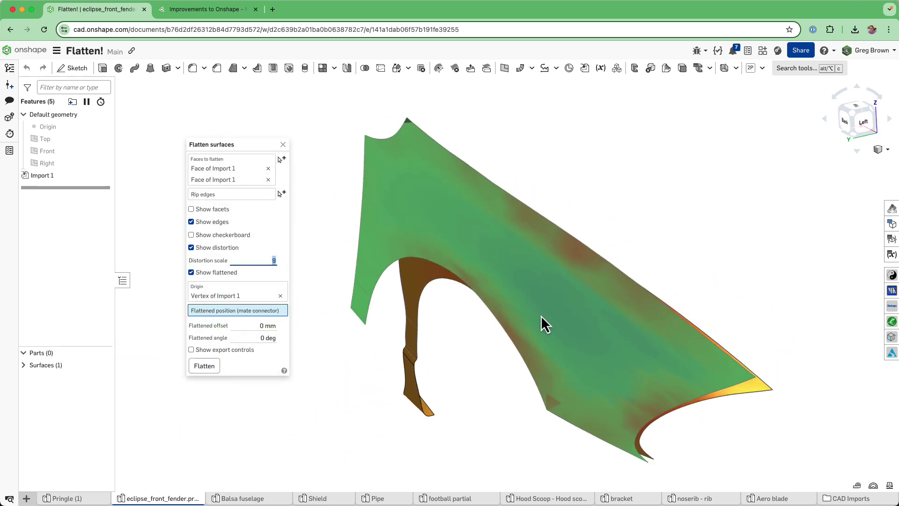
pyautogui.moveTo(571, 258); pyautogui.dragTo(576, 261, button='right')
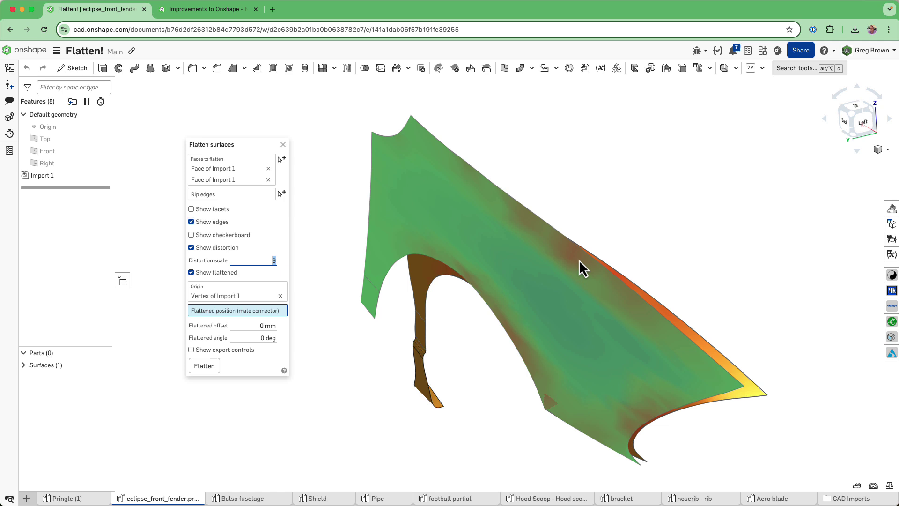
pyautogui.moveTo(571, 326); pyautogui.dragTo(478, 279, button='right')
# Step: Toggle distortion colouring off and back on, then close Flatten surfaces without adding it
pyautogui.click(191, 248)
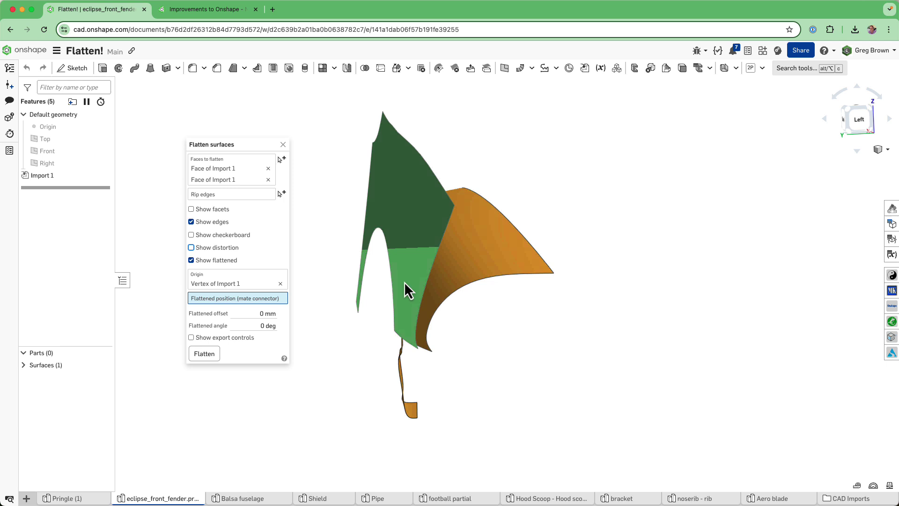
pyautogui.moveTo(404, 282); pyautogui.dragTo(477, 284, button='right')
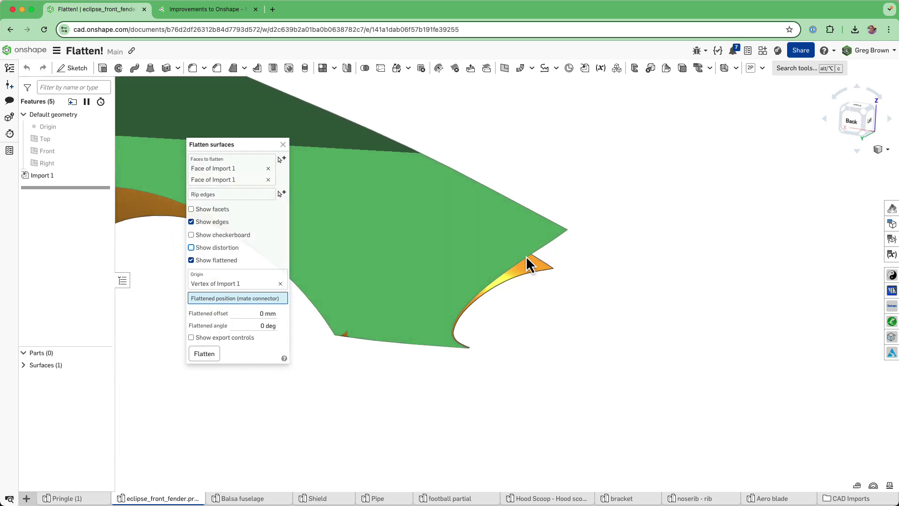
pyautogui.moveTo(531, 312); pyautogui.dragTo(394, 281, button='right')
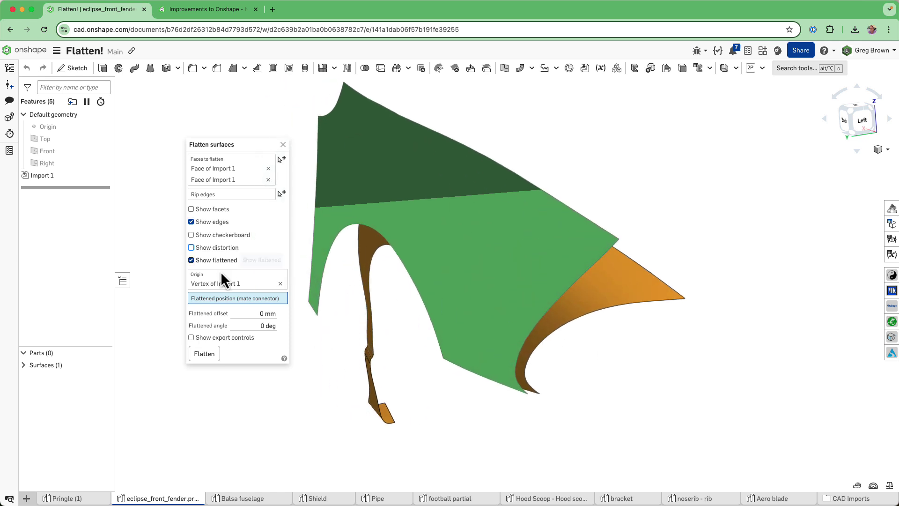
pyautogui.click(216, 247)
pyautogui.moveTo(421, 309); pyautogui.dragTo(552, 325, button='right')
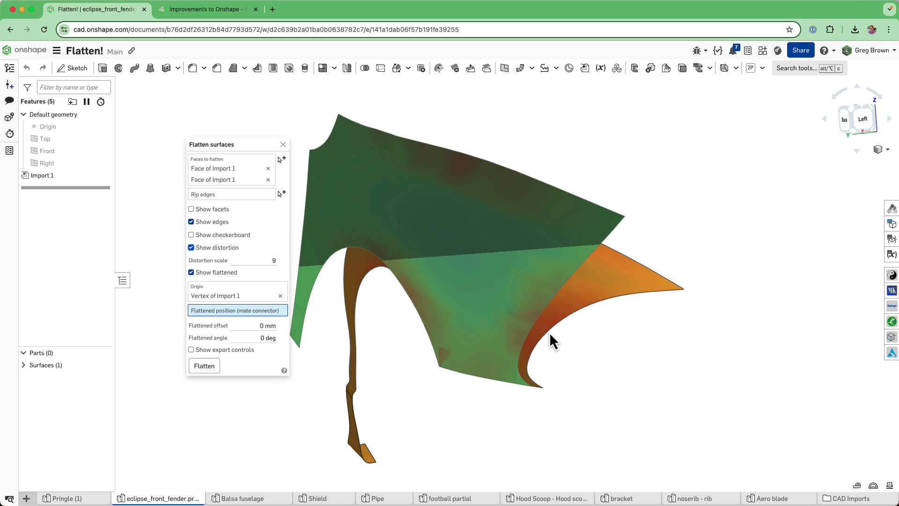
pyautogui.moveTo(530, 324); pyautogui.dragTo(319, 216, button='right')
pyautogui.click(283, 145)
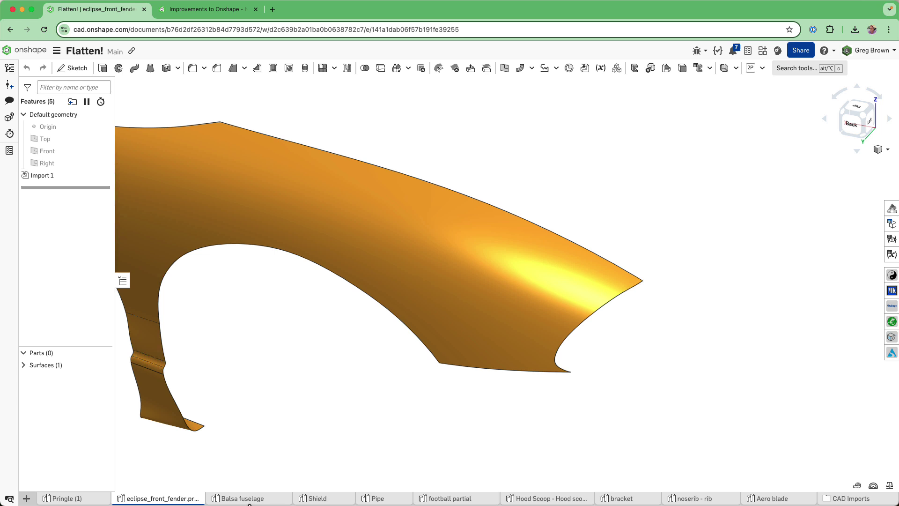
# Step: Switch to the Balsa fuselage model, orbit to a side view and check a fuselage surface's area
pyautogui.click(242, 498)
pyautogui.moveTo(422, 333); pyautogui.dragTo(522, 347, button='right')
pyautogui.click(442, 287)
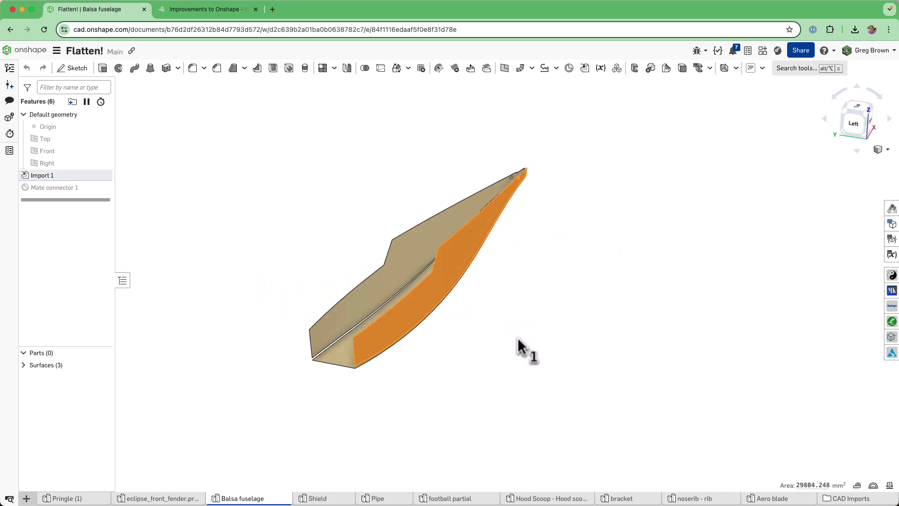
pyautogui.click(463, 339)
# Step: Flatten the fuselage side face and orbit around the green flat pattern beneath the panel
pyautogui.hotkey('shift', 'f')
pyautogui.click(456, 275)
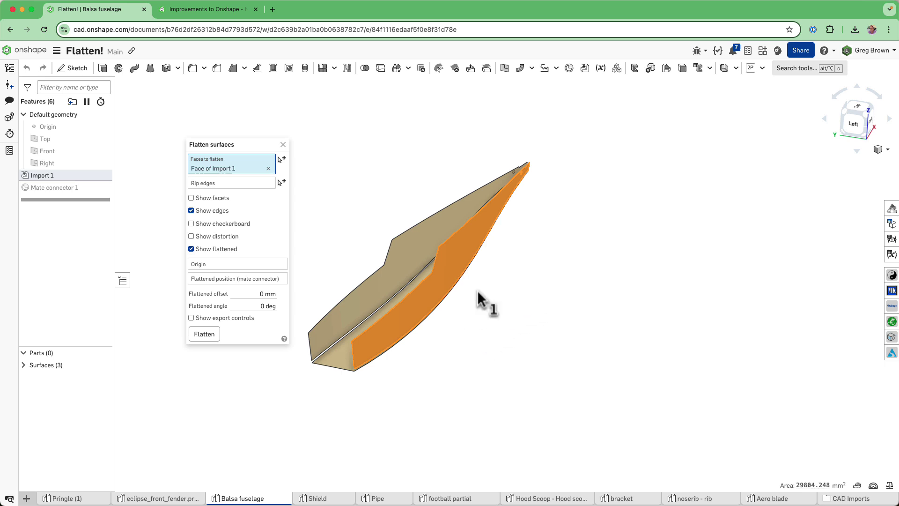
pyautogui.click(213, 333)
pyautogui.moveTo(508, 335); pyautogui.dragTo(480, 337, button='right')
pyautogui.moveTo(433, 297); pyautogui.dragTo(487, 305, button='right')
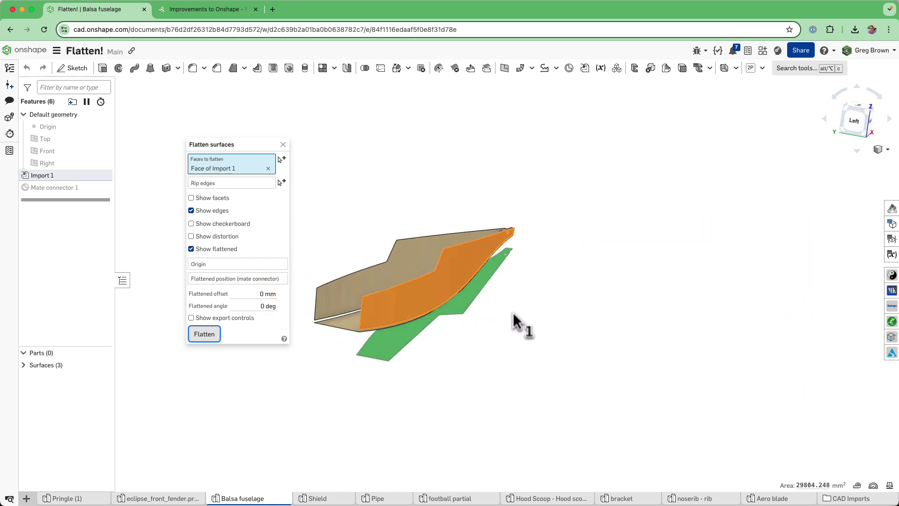
pyautogui.moveTo(513, 312); pyautogui.dragTo(448, 358, button='right')
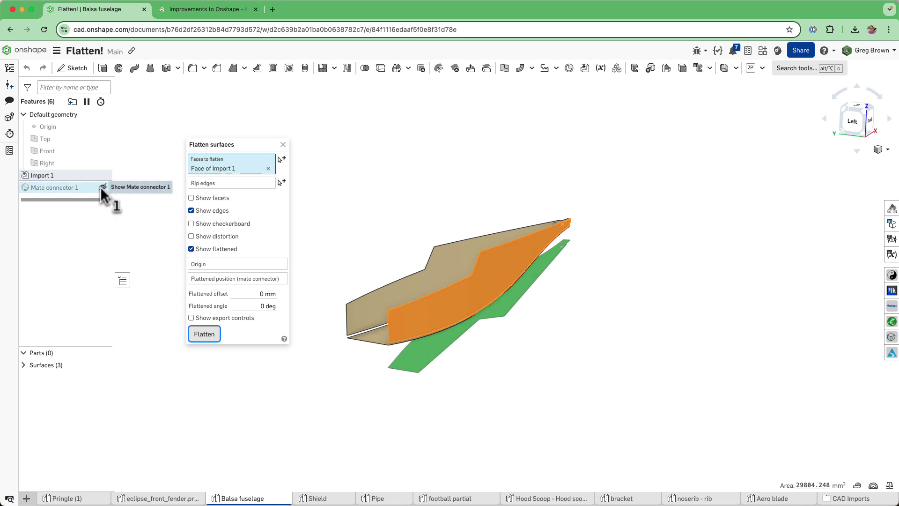
# Step: Show Mate connector 1 and set it as the flat pattern's Flattened position
pyautogui.click(103, 186)
pyautogui.moveTo(305, 337); pyautogui.dragTo(245, 272, button='right')
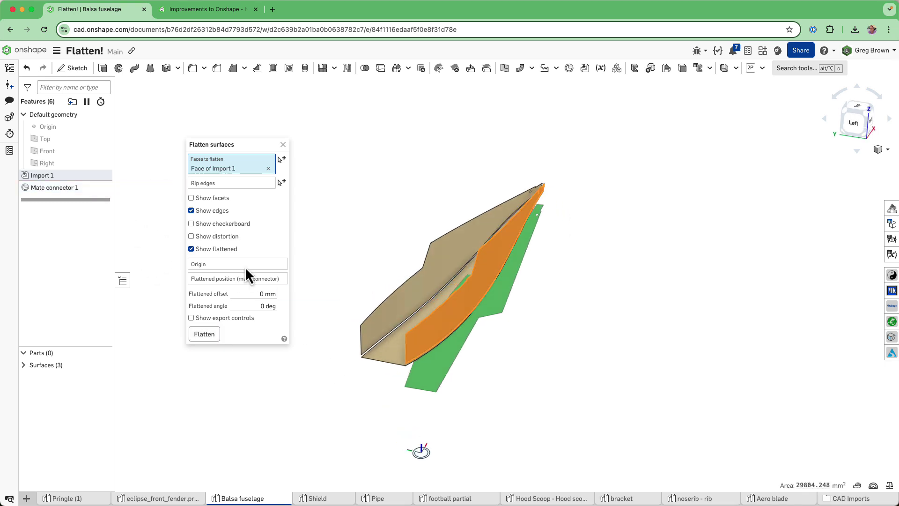
pyautogui.click(212, 280)
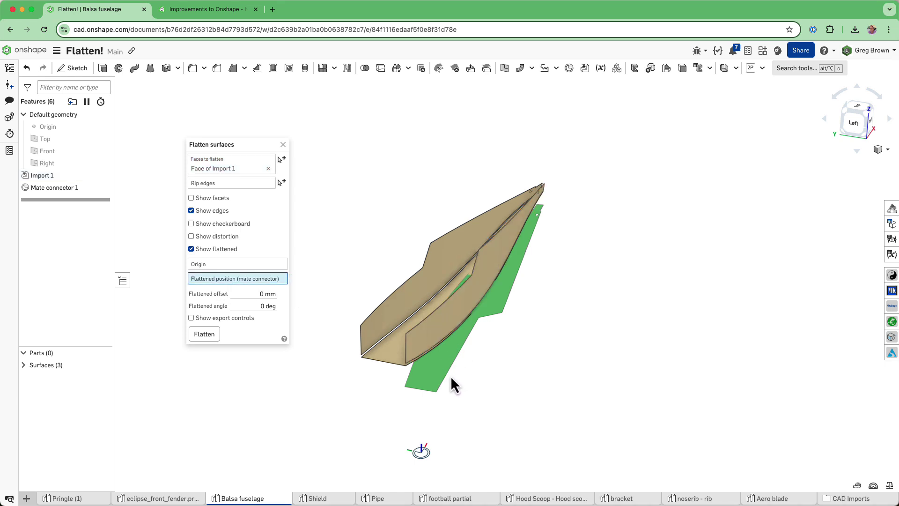
pyautogui.click(421, 451)
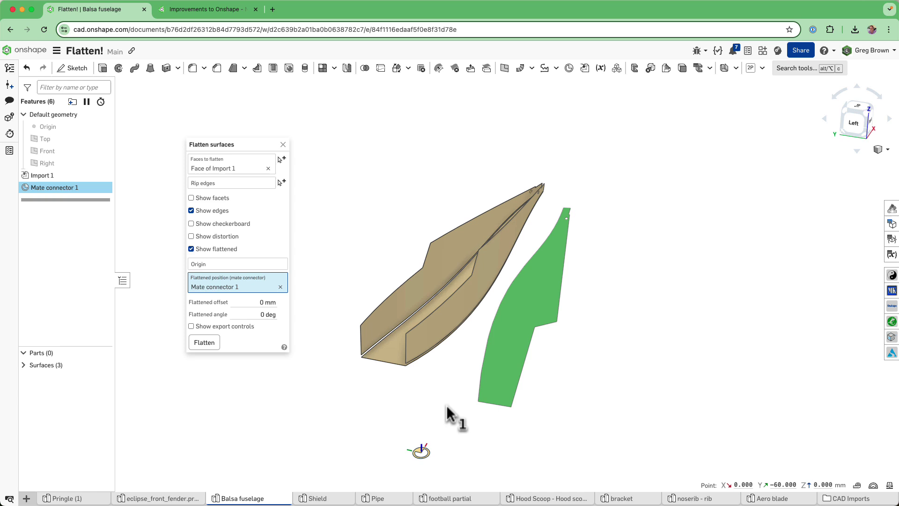
pyautogui.moveTo(447, 408); pyautogui.dragTo(412, 334, button='right')
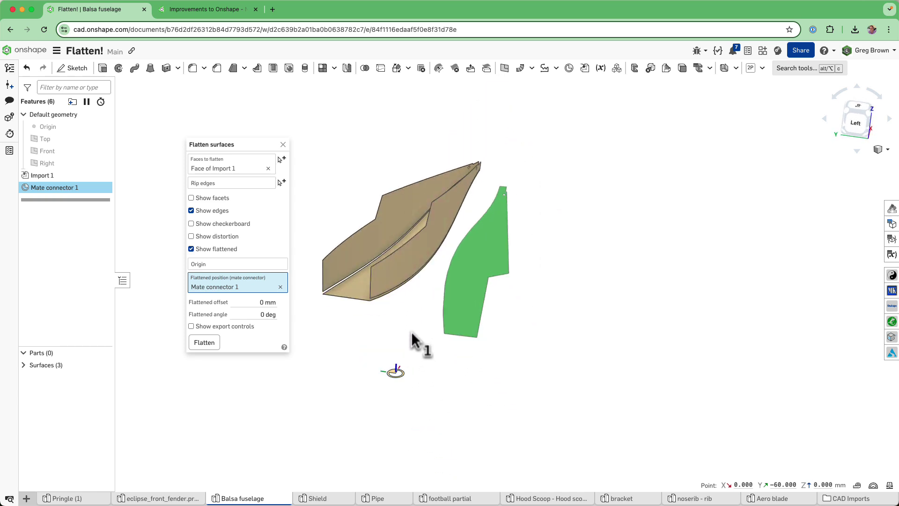
# Step: Show the origin, compare the pattern's position, then remove Mate connector 1 from Flattened position
pyautogui.click(105, 126)
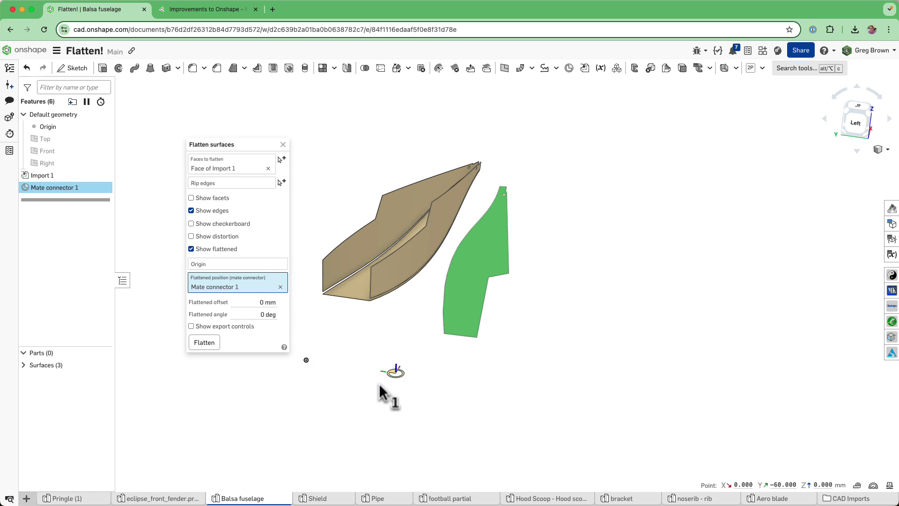
pyautogui.moveTo(400, 390); pyautogui.dragTo(404, 402, button='right')
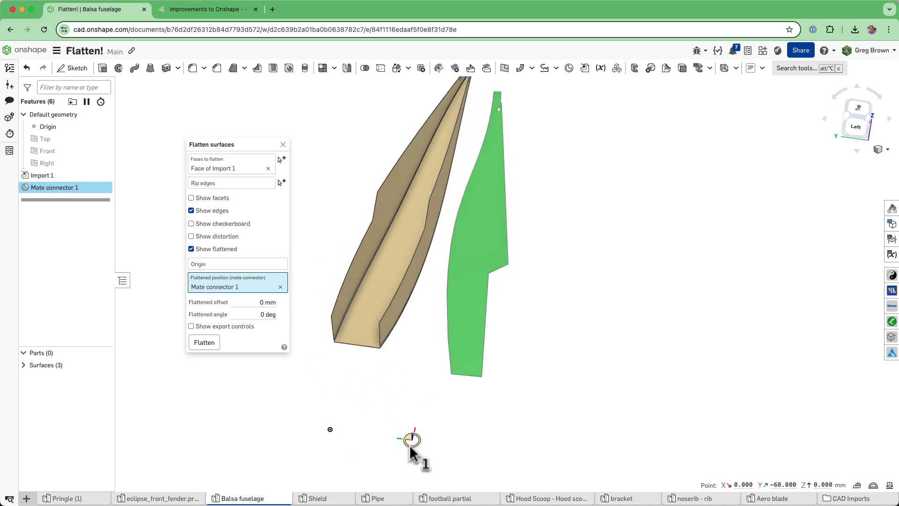
pyautogui.moveTo(451, 427); pyautogui.dragTo(442, 309, button='right')
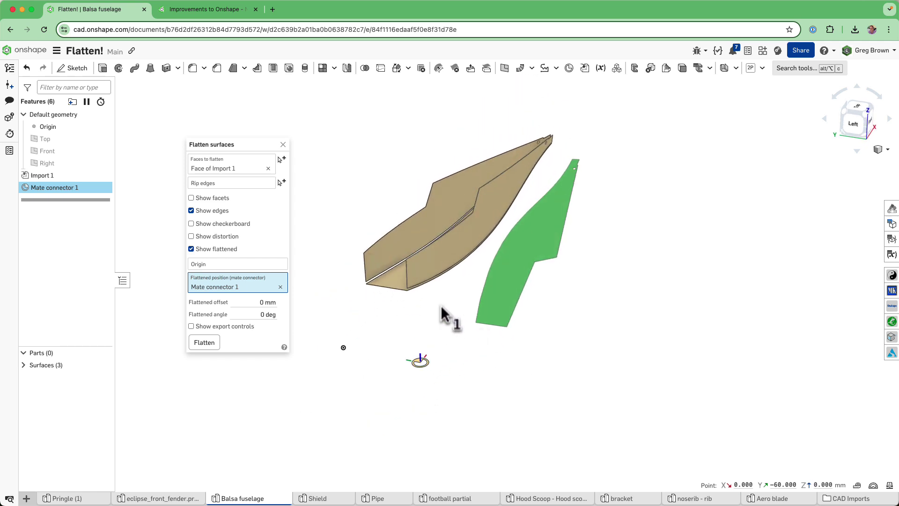
pyautogui.click(281, 286)
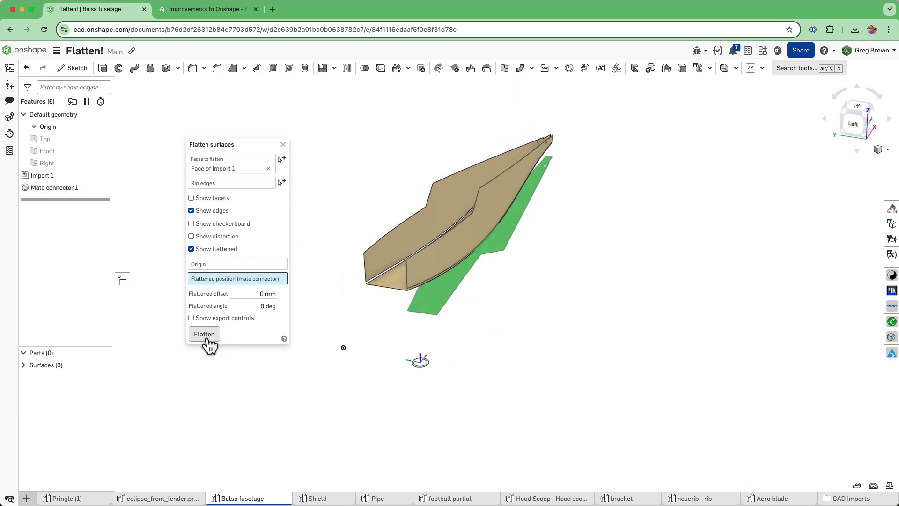
# Step: Re-run the fuselage face flatten preview, inspect it, then close Flatten surfaces without adding it
pyautogui.click(273, 169)
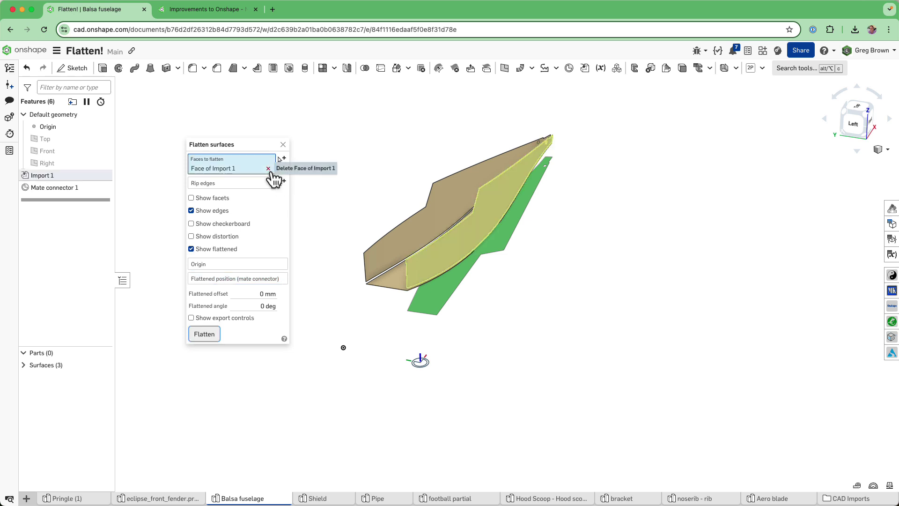
pyautogui.click(204, 333)
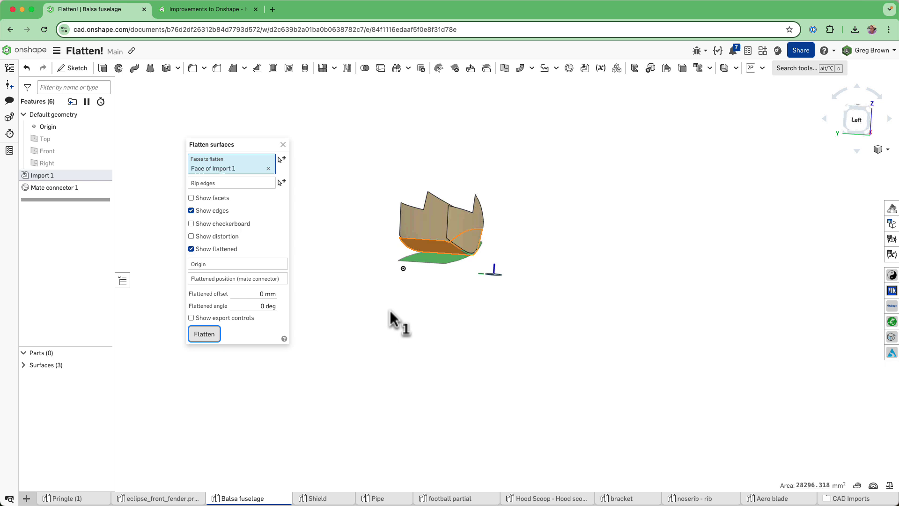
pyautogui.moveTo(390, 311); pyautogui.dragTo(373, 335, button='right')
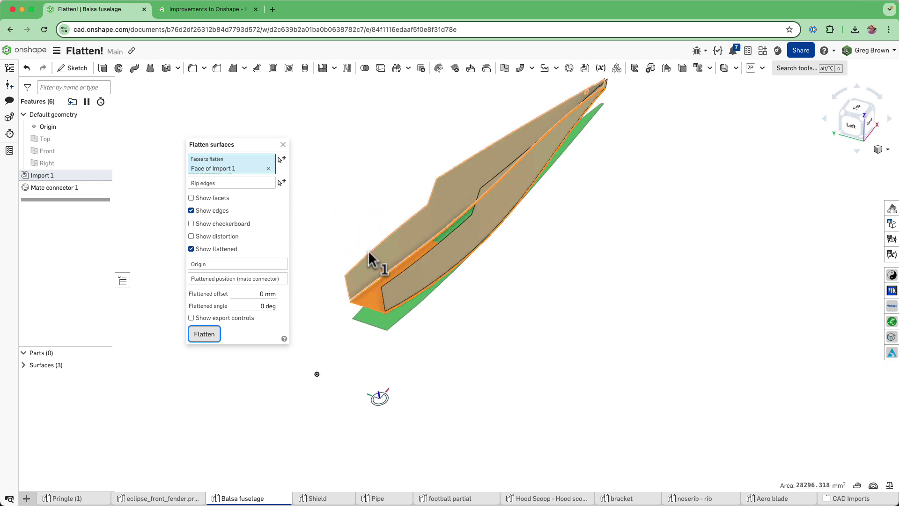
pyautogui.moveTo(370, 257); pyautogui.dragTo(402, 303, button='right')
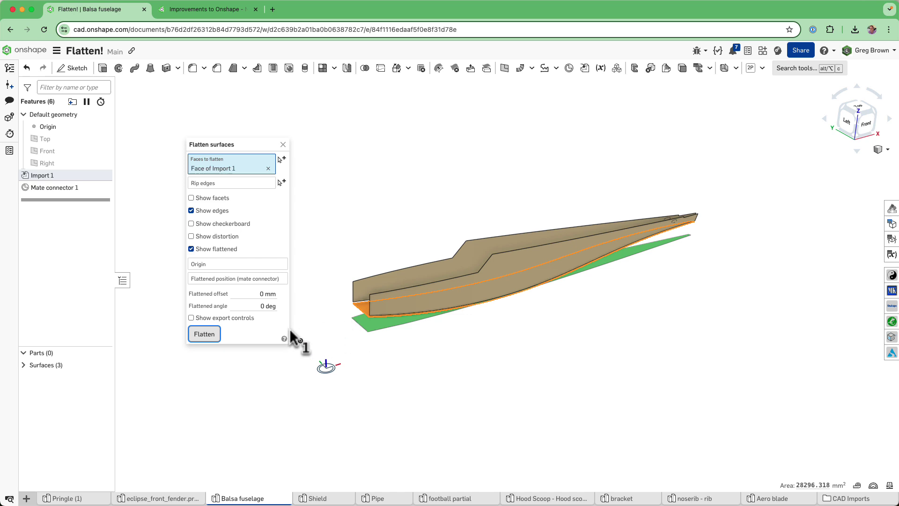
pyautogui.click(283, 145)
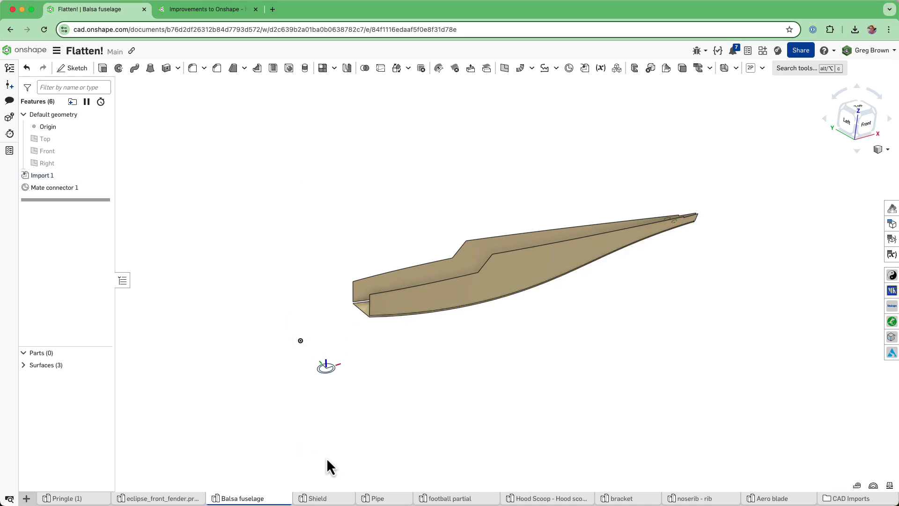
# Step: Switch to the Shield model, inspect Ruled surface 1 from several angles, and open Flatten surfaces
pyautogui.click(323, 498)
pyautogui.moveTo(459, 299); pyautogui.dragTo(406, 247, button='right')
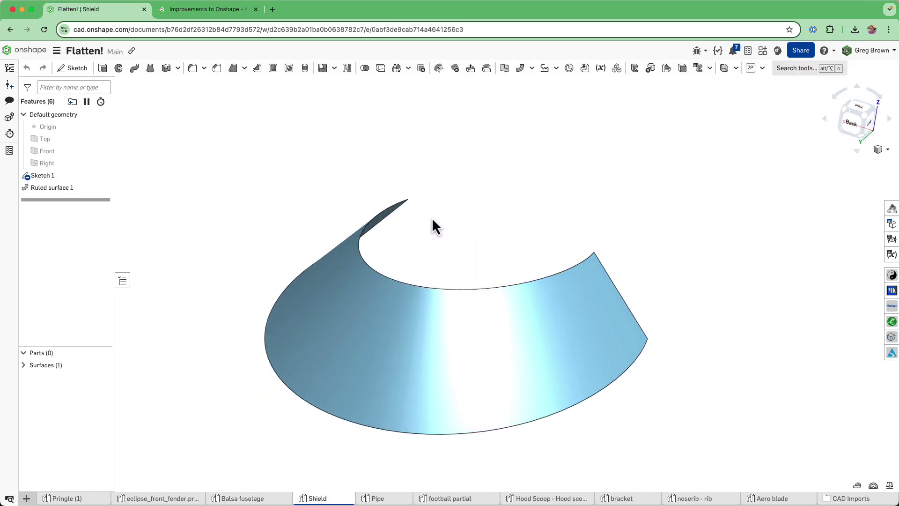
pyautogui.moveTo(432, 217); pyautogui.dragTo(476, 258, button='right')
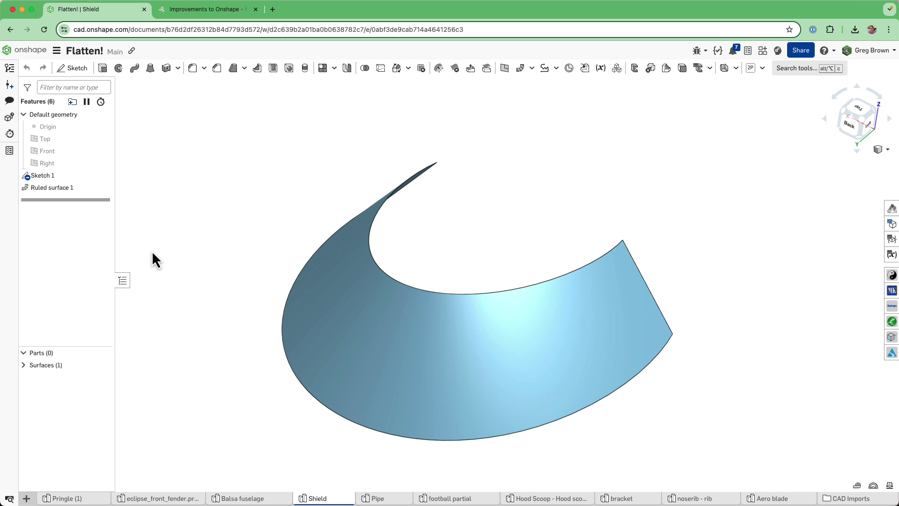
pyautogui.click(53, 187)
pyautogui.moveTo(307, 235); pyautogui.dragTo(482, 265, button='right')
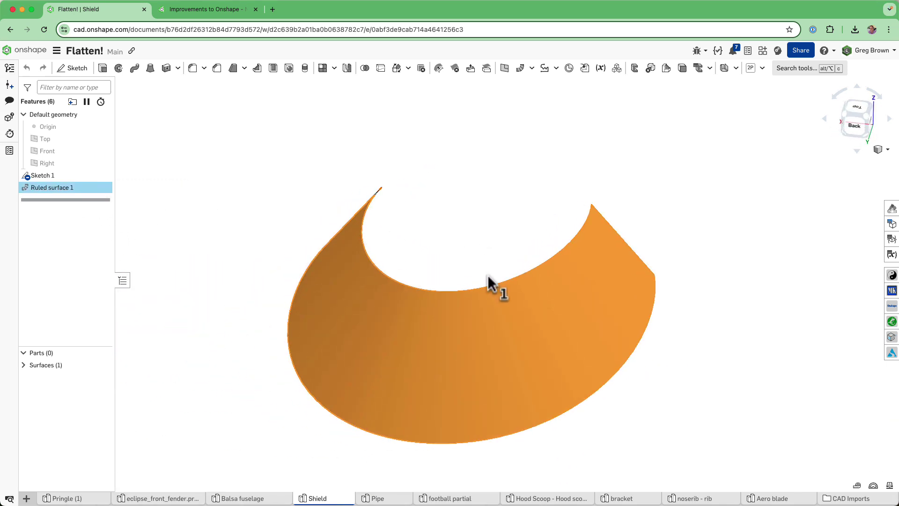
pyautogui.click(716, 439)
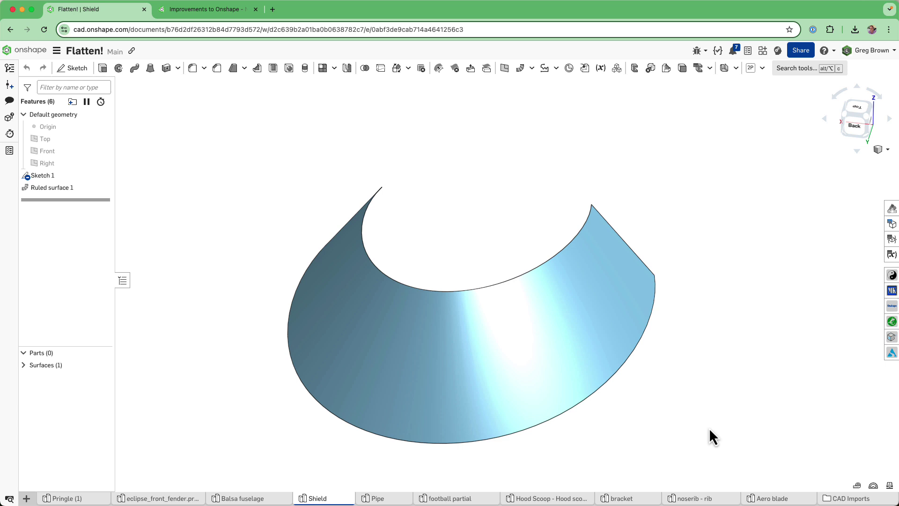
pyautogui.press('f')
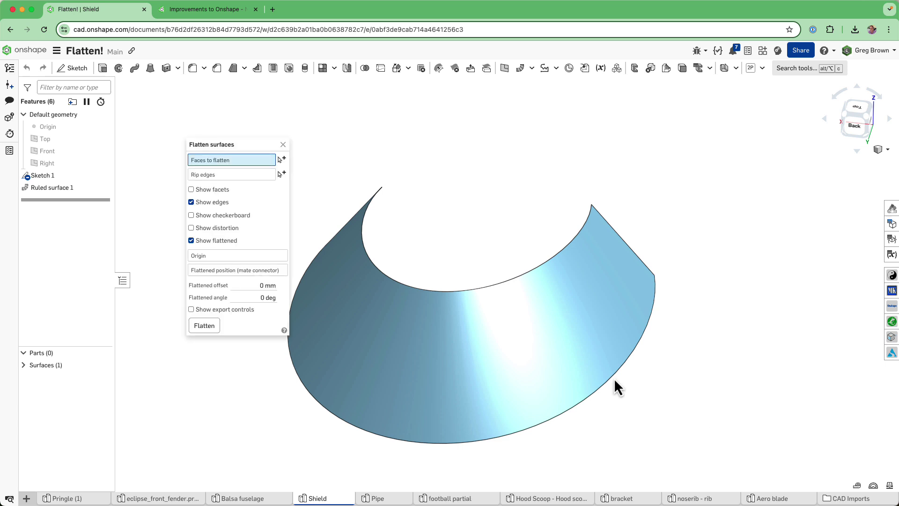
# Step: Flatten the ruled surface, show its distortion, then close the feature without keeping it
pyautogui.click(406, 335)
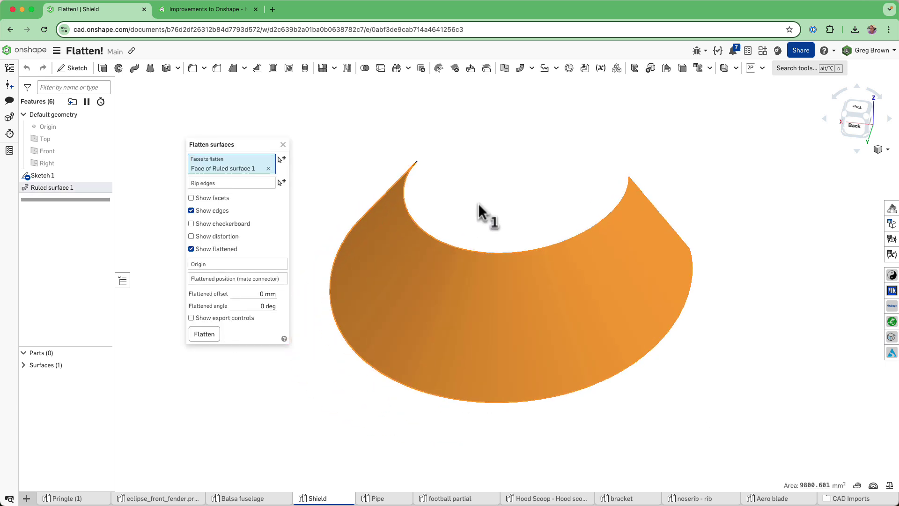
pyautogui.moveTo(479, 204)
pyautogui.mouseDown(button='right')
pyautogui.moveTo(495, 230)
pyautogui.moveTo(481, 204)
pyautogui.mouseUp(button='right')
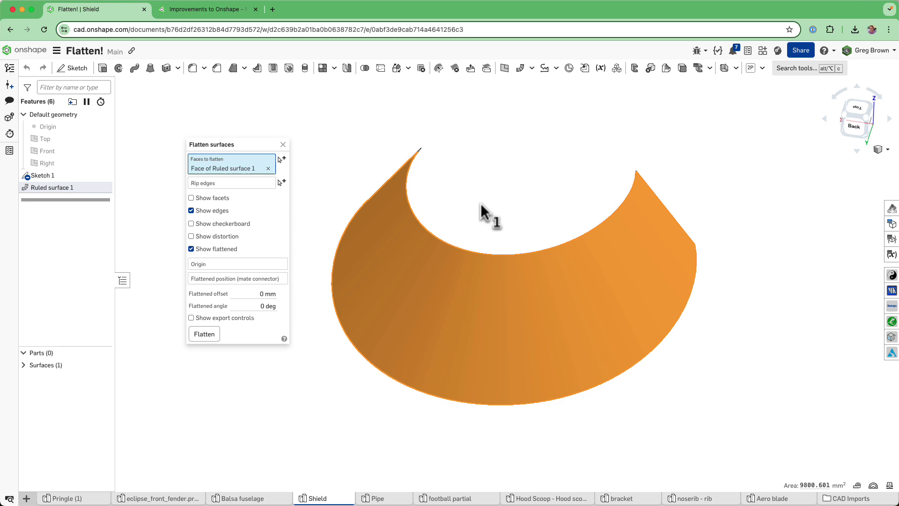
pyautogui.click(204, 334)
pyautogui.scroll(-3, 455, 307)
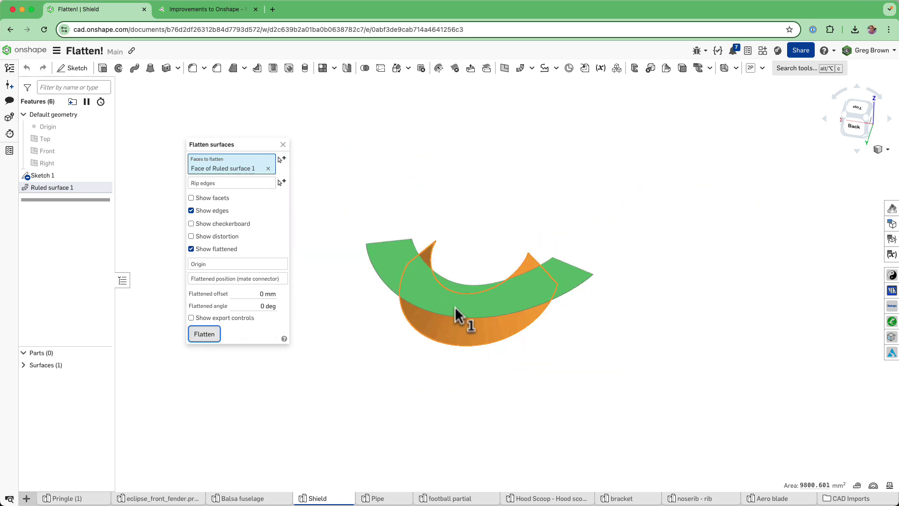
pyautogui.moveTo(455, 307); pyautogui.dragTo(438, 330, button='right')
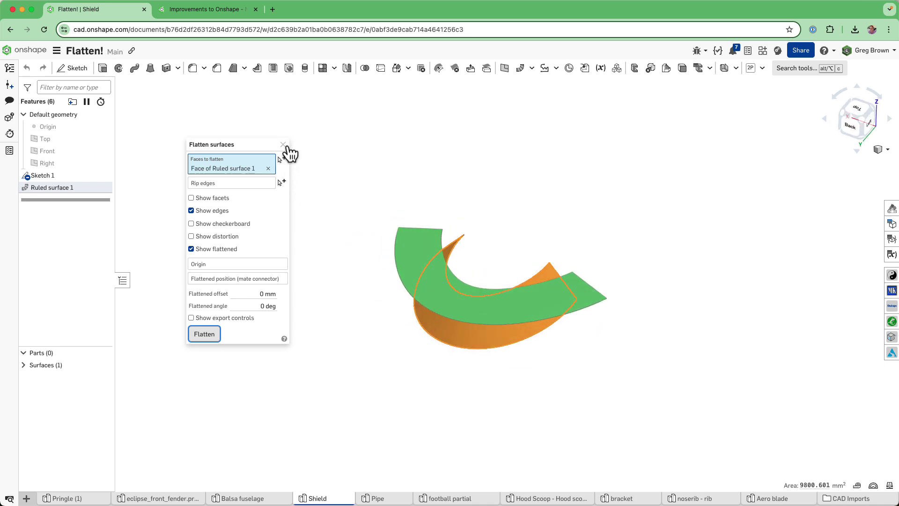
pyautogui.click(220, 237)
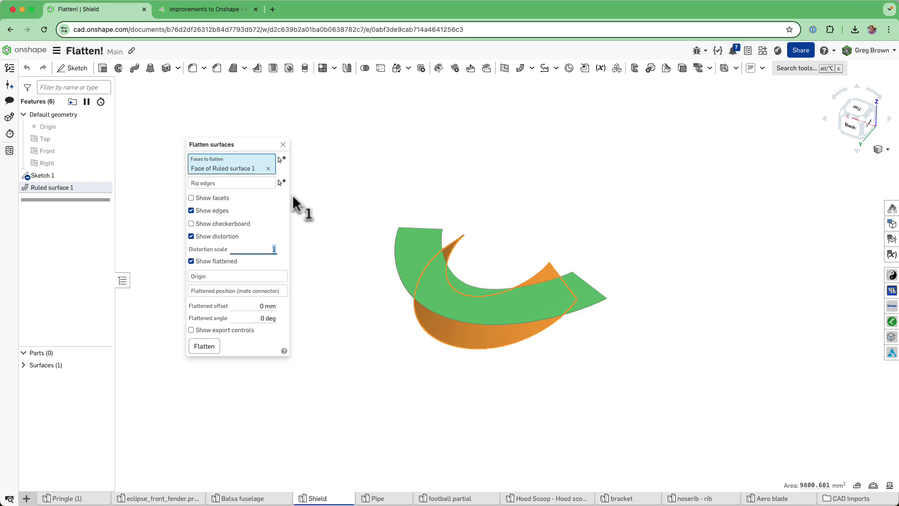
pyautogui.click(283, 144)
# Step: Switch to the Pipe model, orbit to view both open tube ends, and open Flatten surfaces
pyautogui.click(397, 499)
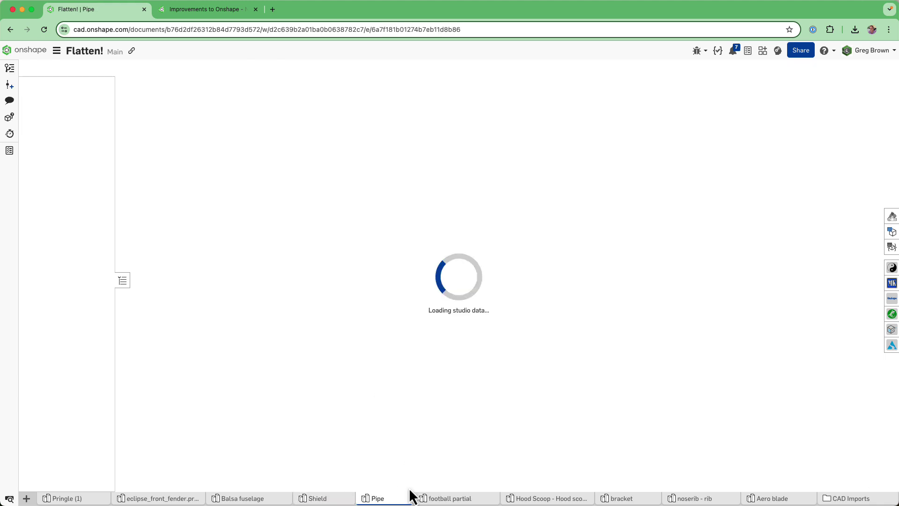
pyautogui.moveTo(473, 400); pyautogui.dragTo(469, 330, button='right')
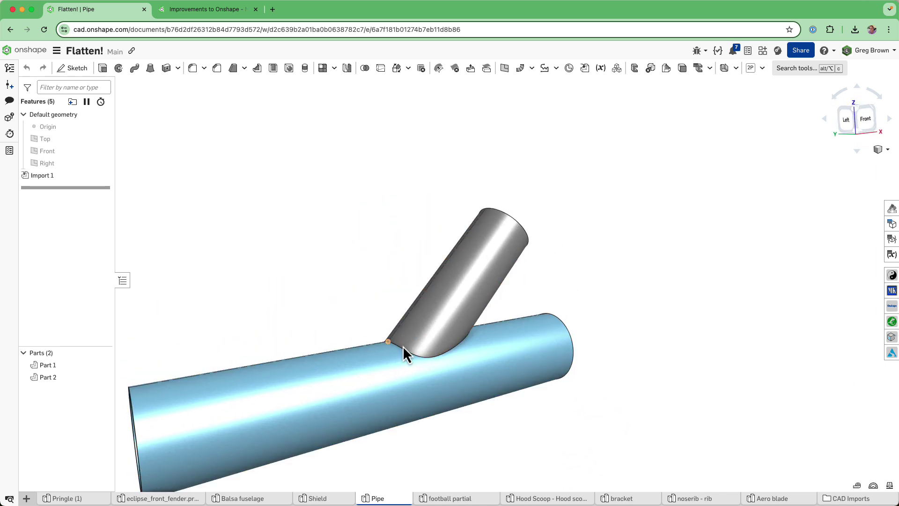
pyautogui.moveTo(402, 346); pyautogui.dragTo(545, 333, button='right')
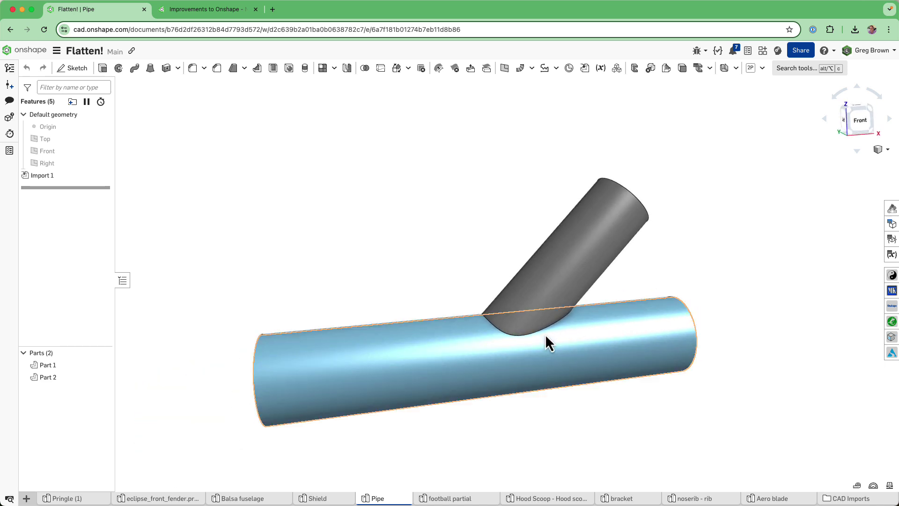
pyautogui.moveTo(579, 306); pyautogui.dragTo(510, 331, button='right')
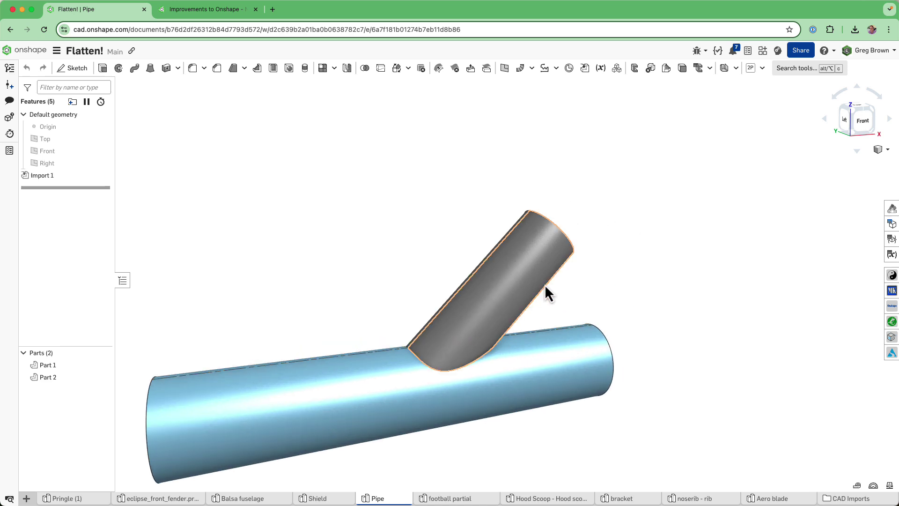
pyautogui.moveTo(507, 284); pyautogui.dragTo(544, 308, button='right')
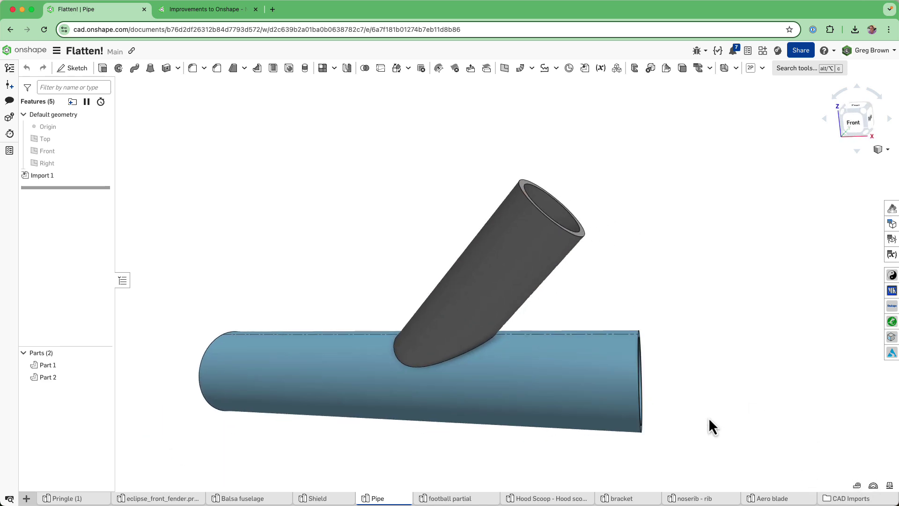
pyautogui.hotkey('shift', 'f')
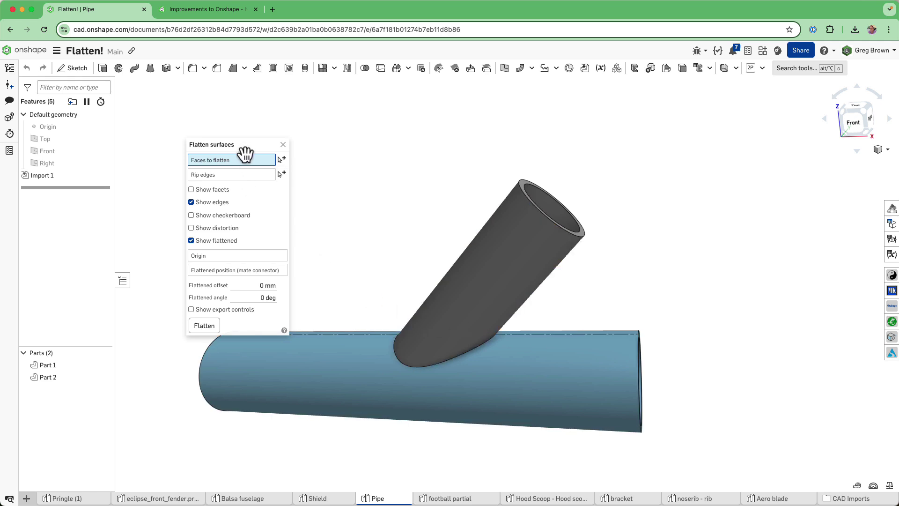
# Step: Restart Flatten surfaces from the analysis tools and select both faces of the angled tube
pyautogui.moveTo(244, 153); pyautogui.dragTo(352, 148)
pyautogui.click(388, 137)
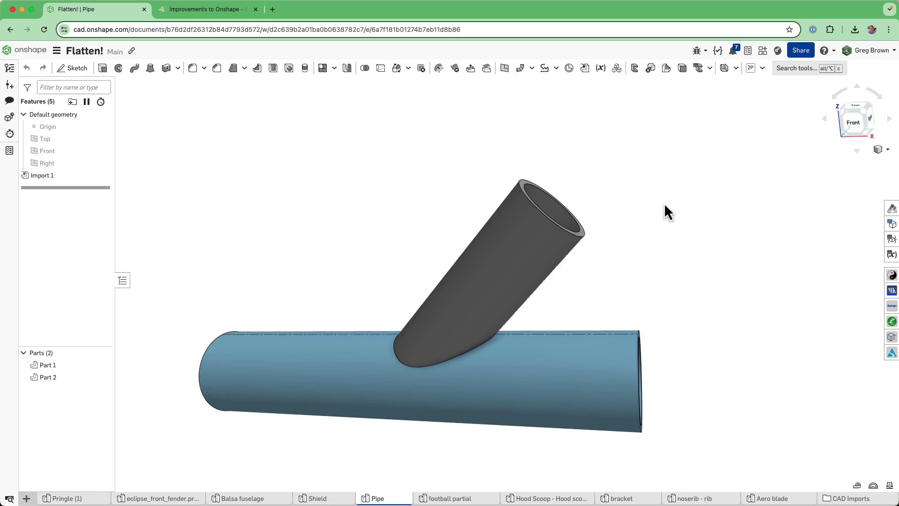
pyautogui.click(873, 485)
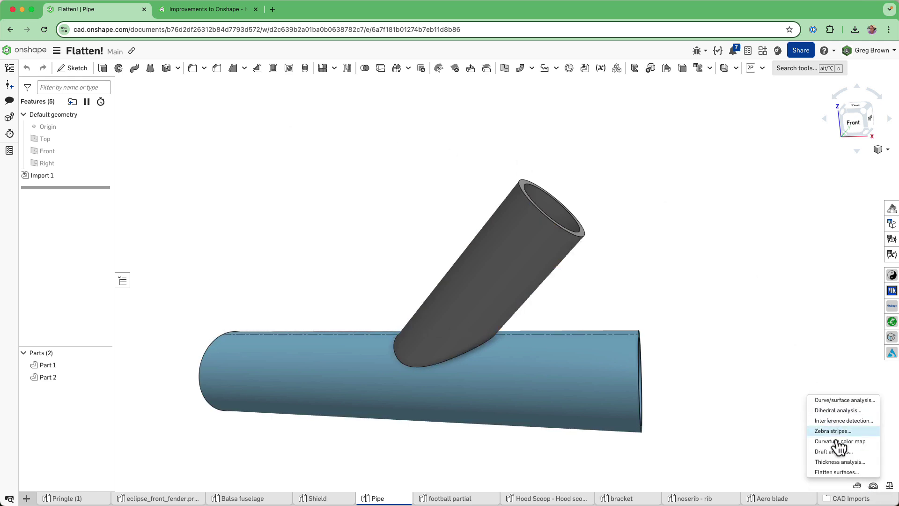
pyautogui.click(838, 472)
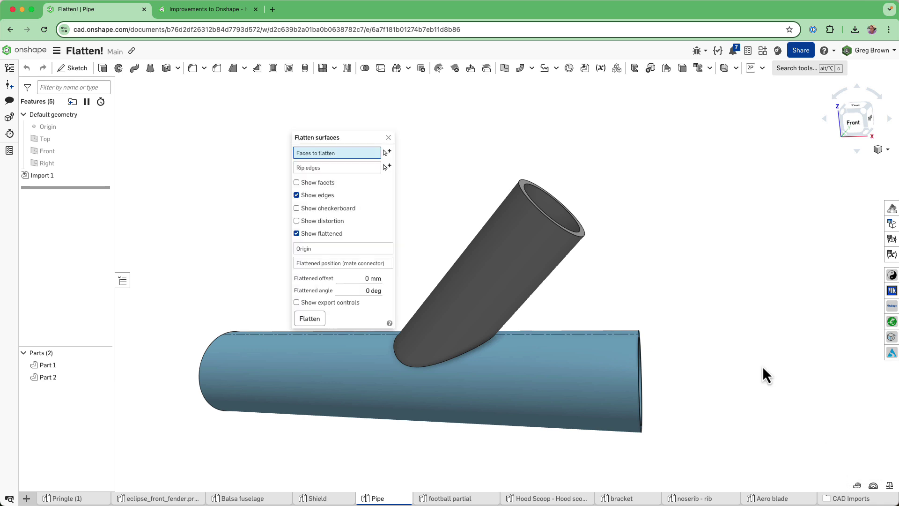
pyautogui.click(486, 262)
pyautogui.moveTo(486, 262); pyautogui.dragTo(525, 281, button='right')
pyautogui.click(522, 281)
pyautogui.moveTo(596, 273); pyautogui.dragTo(623, 214, button='right')
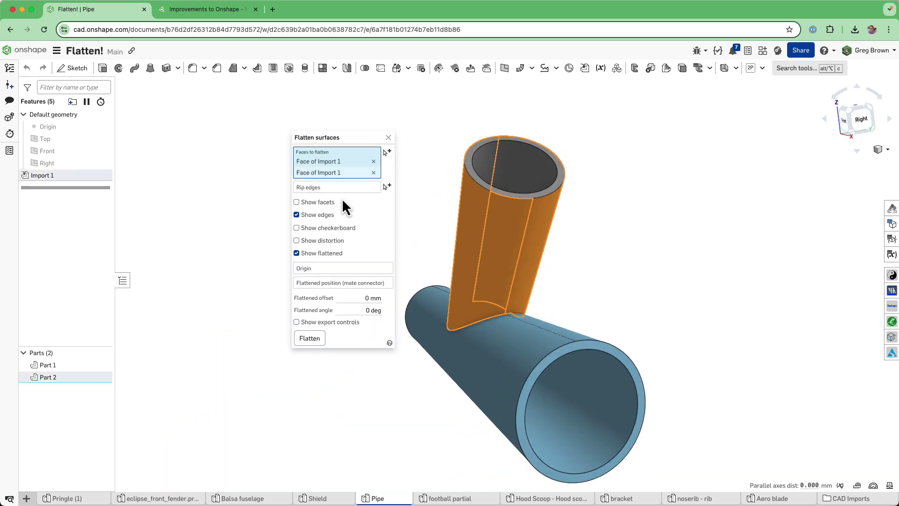
# Step: Add the tube's vertical edge as a rip edge and the junction vertex as Origin
pyautogui.click(319, 187)
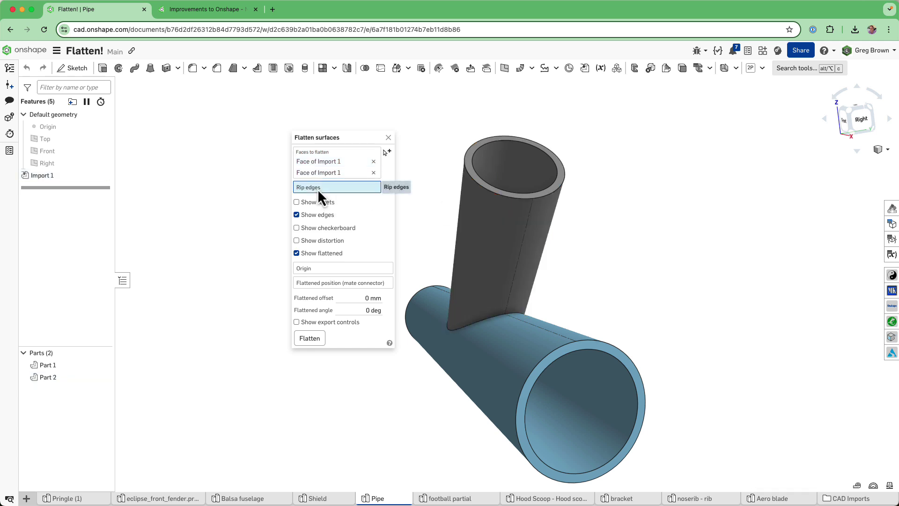
pyautogui.click(527, 232)
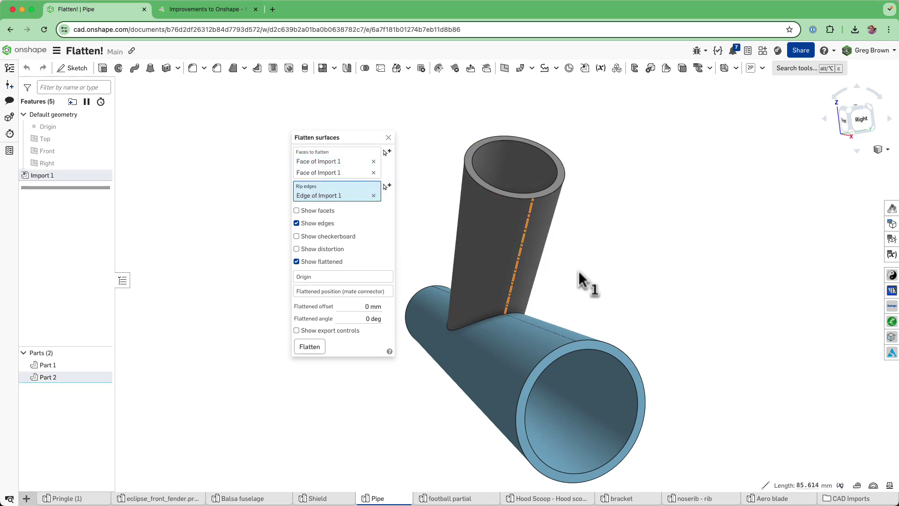
pyautogui.moveTo(578, 271); pyautogui.dragTo(591, 343, button='right')
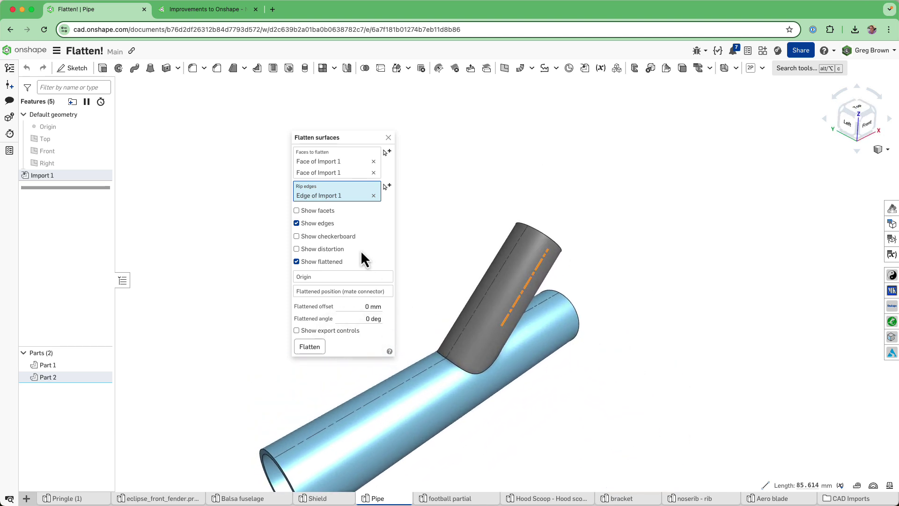
pyautogui.click(331, 277)
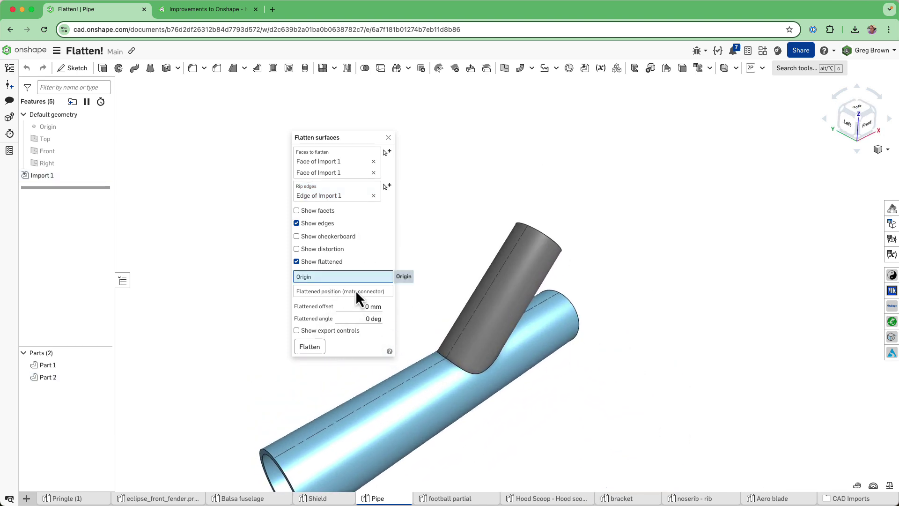
pyautogui.click(447, 361)
# Step: Preview the flattened tube, orbit around it, then close without keeping the feature
pyautogui.click(311, 356)
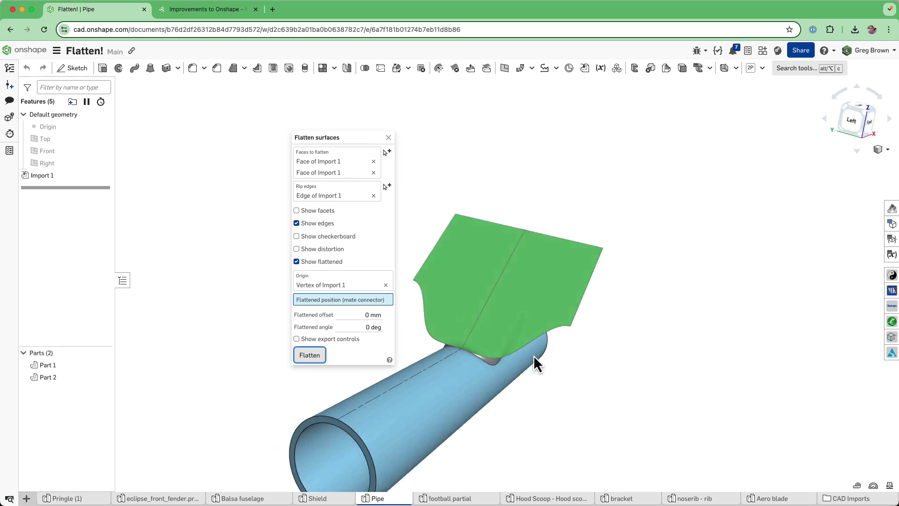
pyautogui.moveTo(533, 354); pyautogui.dragTo(526, 276, button='right')
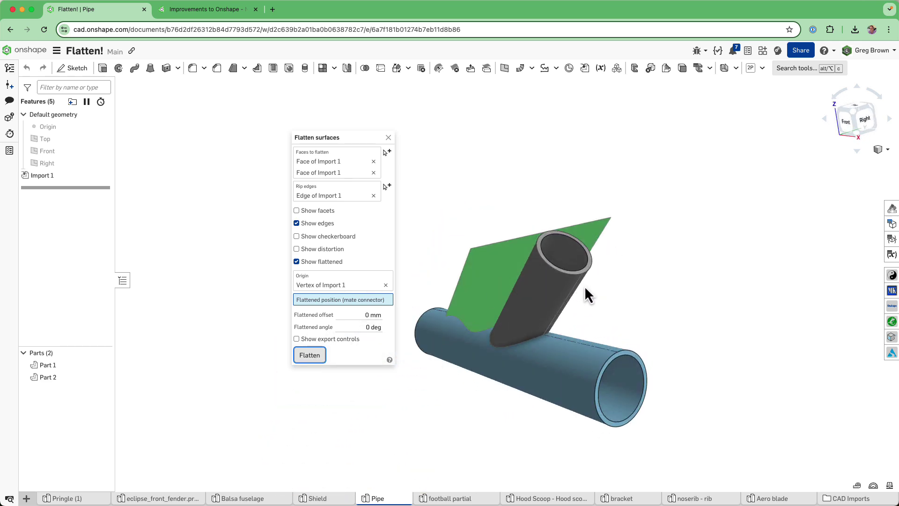
pyautogui.moveTo(585, 289); pyautogui.dragTo(671, 295, button='right')
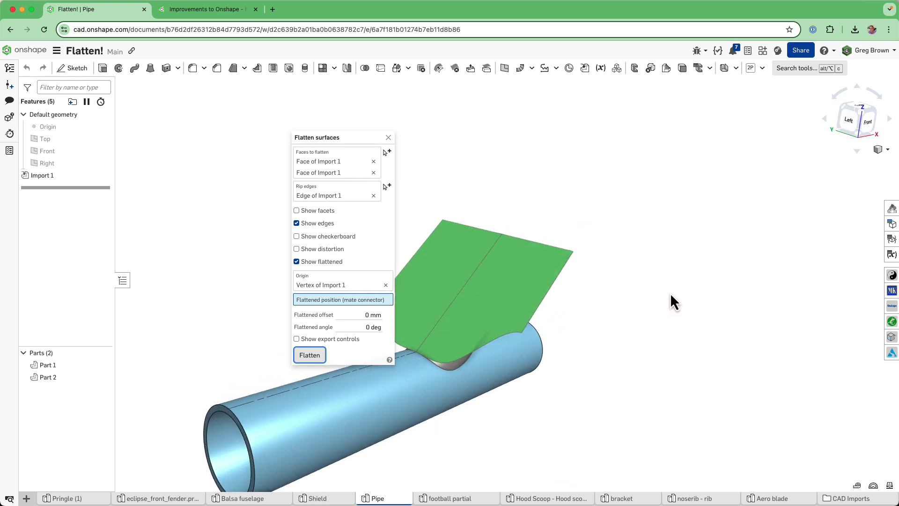
pyautogui.click(389, 138)
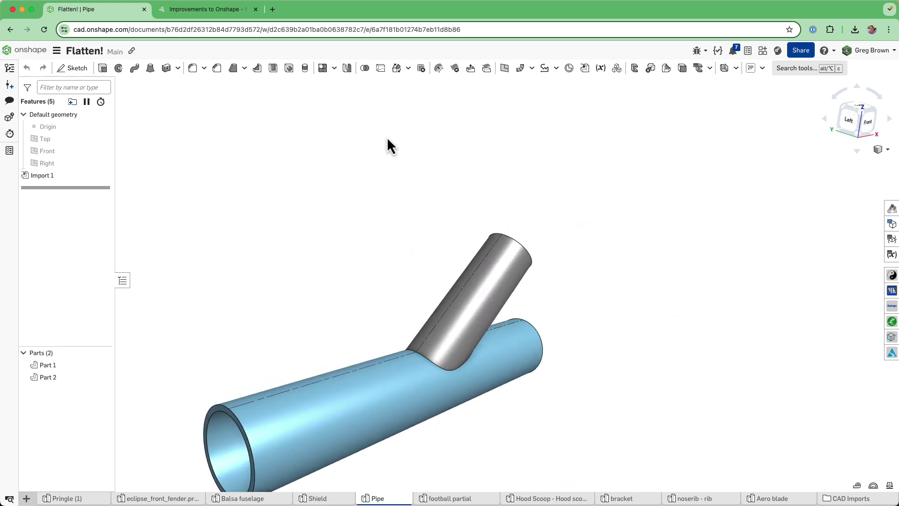
# Step: Switch to the football partial model and orbit its panelled dome surface
pyautogui.click(477, 500)
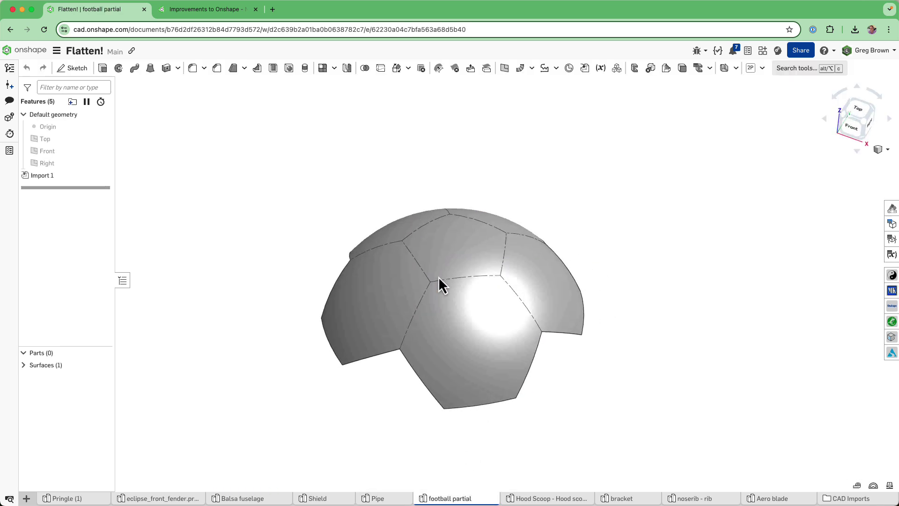
pyautogui.moveTo(438, 276); pyautogui.dragTo(513, 255, button='right')
# Step: Flatten all four football faces by box-selecting them and preview the green pattern
pyautogui.hotkey('shift', 'f')
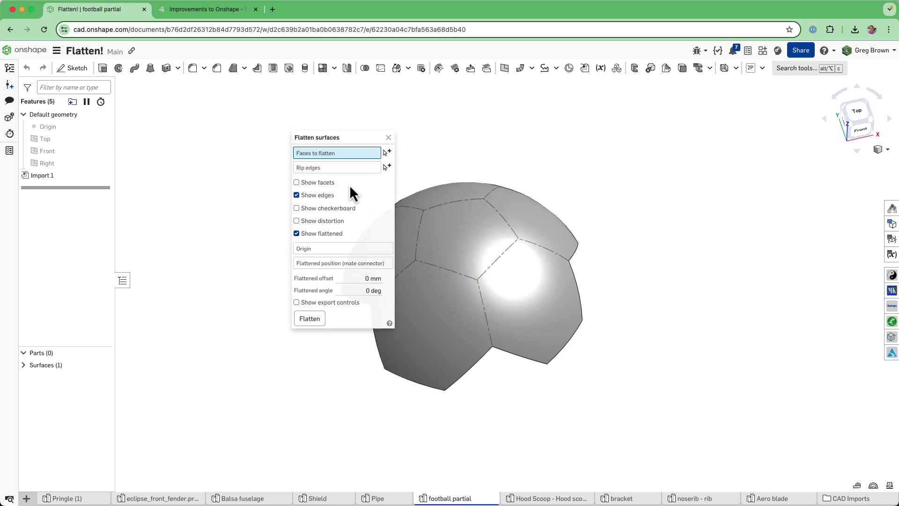
pyautogui.moveTo(346, 140); pyautogui.dragTo(260, 141)
pyautogui.moveTo(319, 144); pyautogui.dragTo(695, 456)
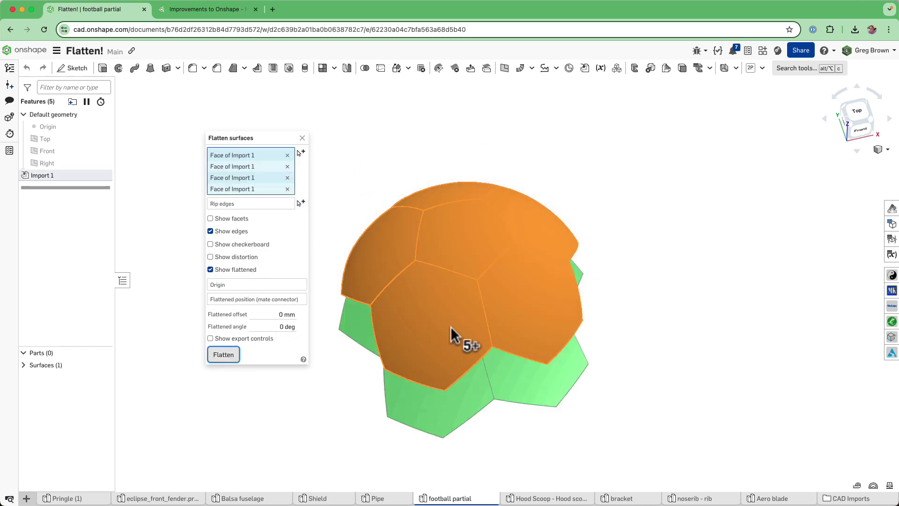
pyautogui.moveTo(450, 326); pyautogui.dragTo(490, 273, button='right')
# Step: Show distortion with a distortion scale of 2 and tilt the view toward the front
pyautogui.click(239, 257)
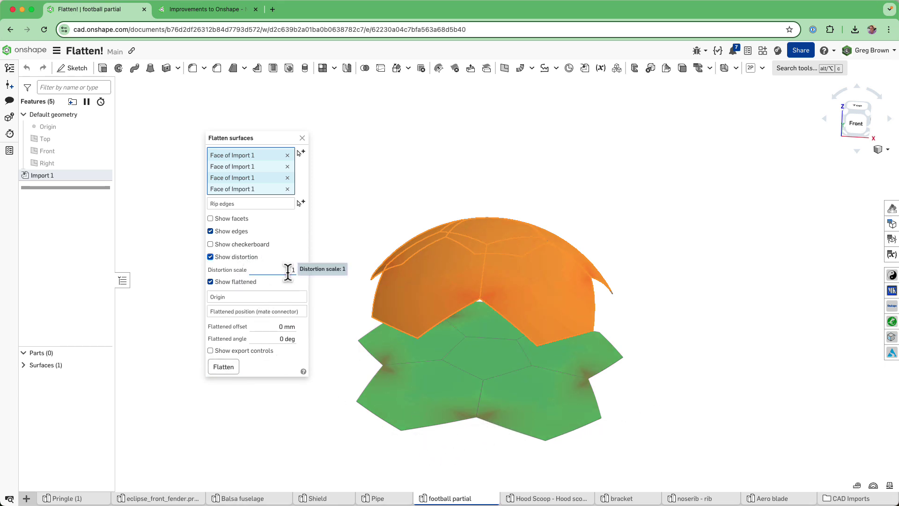
pyautogui.write('2')
pyautogui.press('Return')
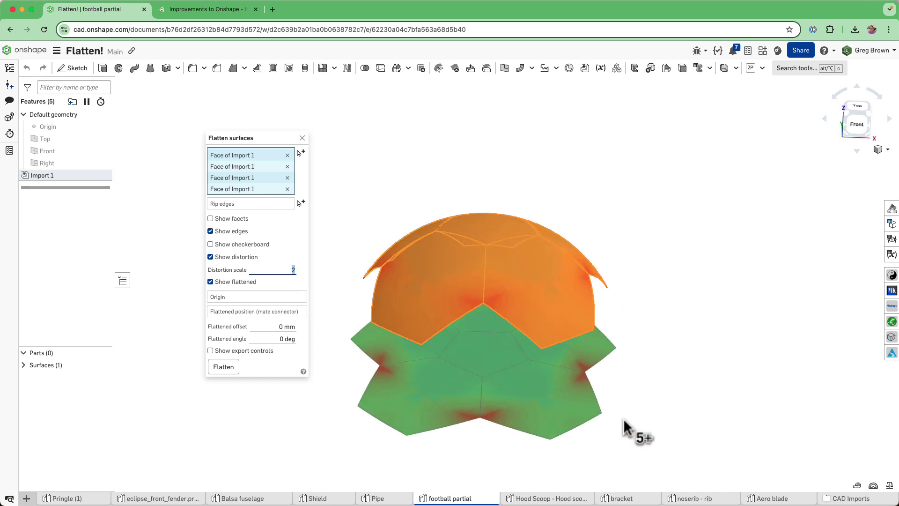
pyautogui.press('Up')
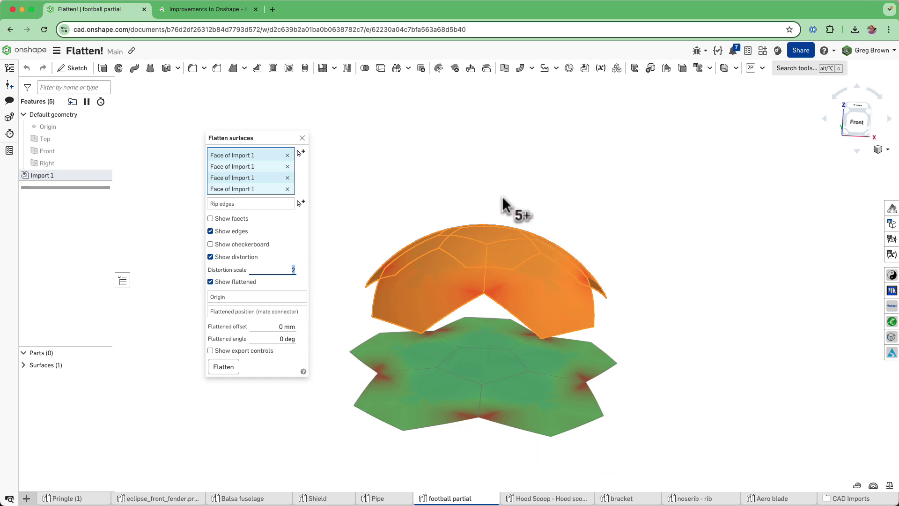
pyautogui.moveTo(505, 203); pyautogui.dragTo(504, 229, button='right')
pyautogui.click(276, 204)
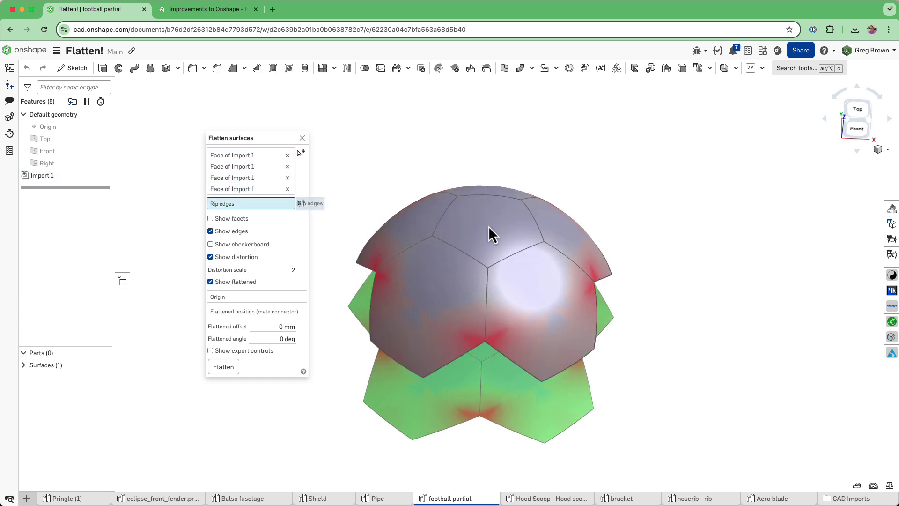
pyautogui.moveTo(502, 307); pyautogui.dragTo(440, 228, button='right')
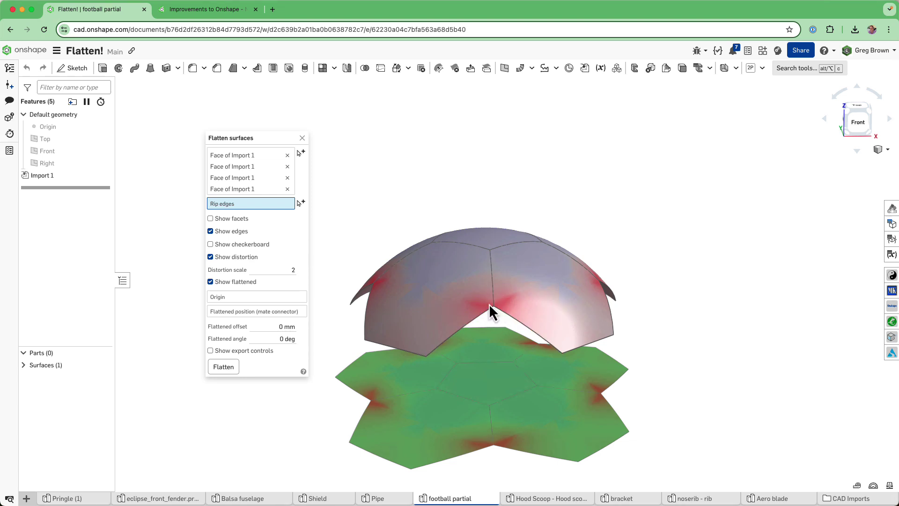
pyautogui.moveTo(496, 237); pyautogui.dragTo(492, 261, button='right')
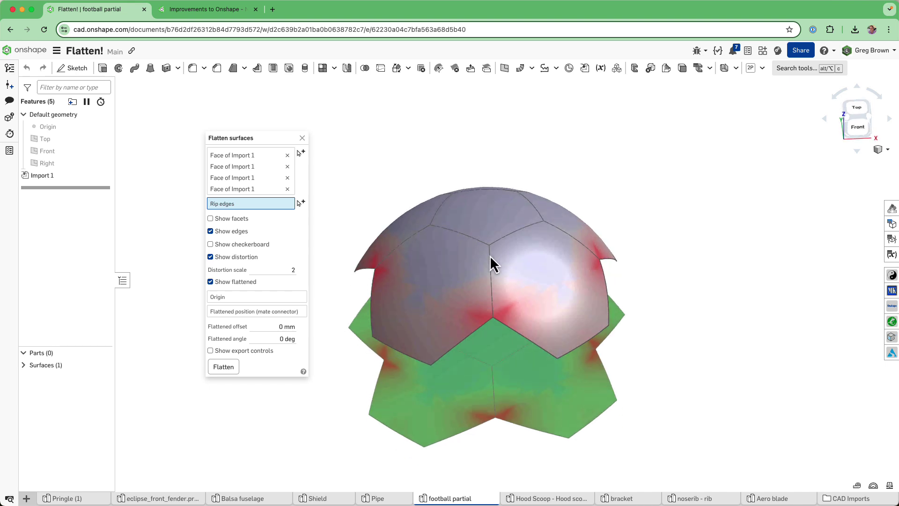
pyautogui.moveTo(478, 230)
pyautogui.mouseDown(button='right')
pyautogui.moveTo(475, 202)
pyautogui.moveTo(465, 202)
pyautogui.moveTo(485, 202)
pyautogui.moveTo(482, 214)
pyautogui.mouseUp(button='right')
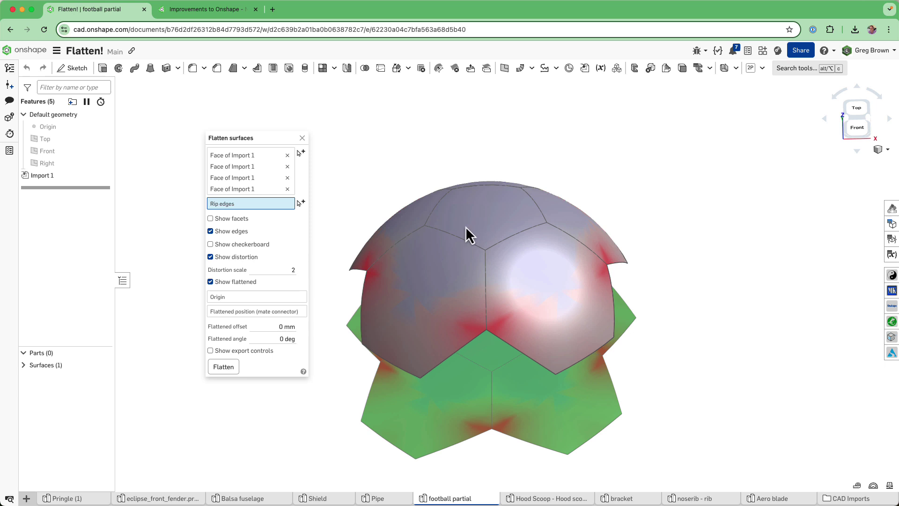
pyautogui.moveTo(467, 227); pyautogui.dragTo(473, 254, button='right')
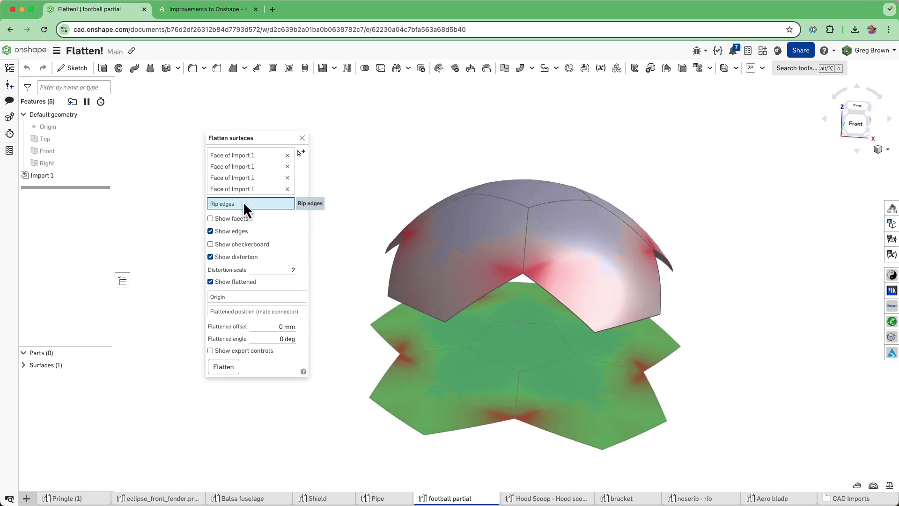
# Step: Add five dome seams of the football as rip edges
pyautogui.click(527, 229)
pyautogui.moveTo(545, 234); pyautogui.dragTo(551, 333, button='right')
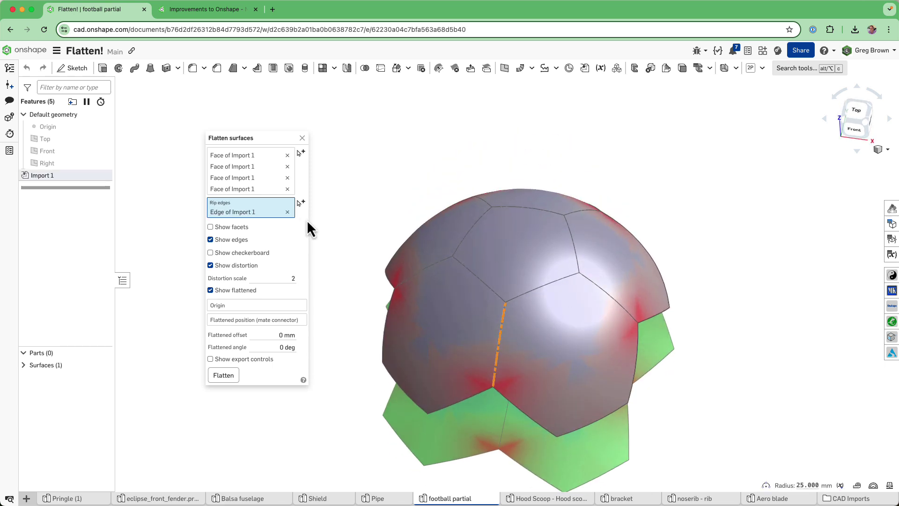
pyautogui.click(598, 291)
pyautogui.click(580, 210)
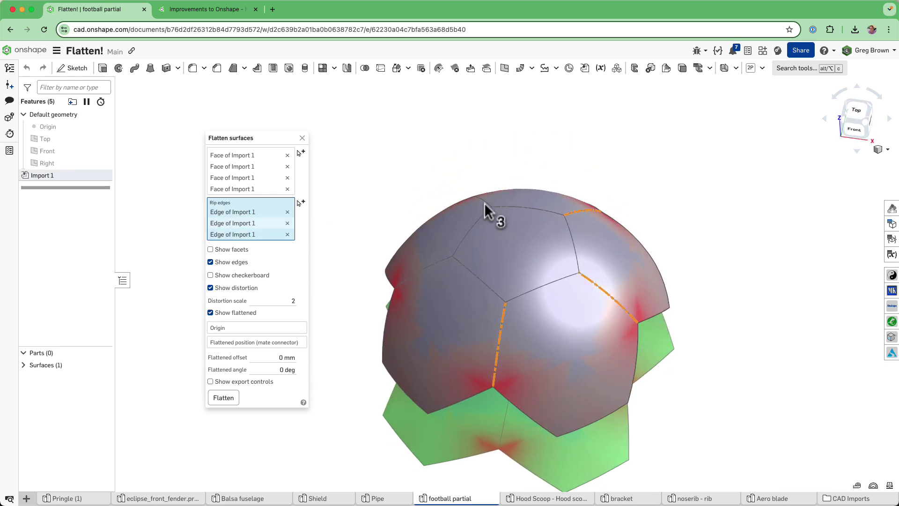
pyautogui.click(486, 202)
pyautogui.click(445, 263)
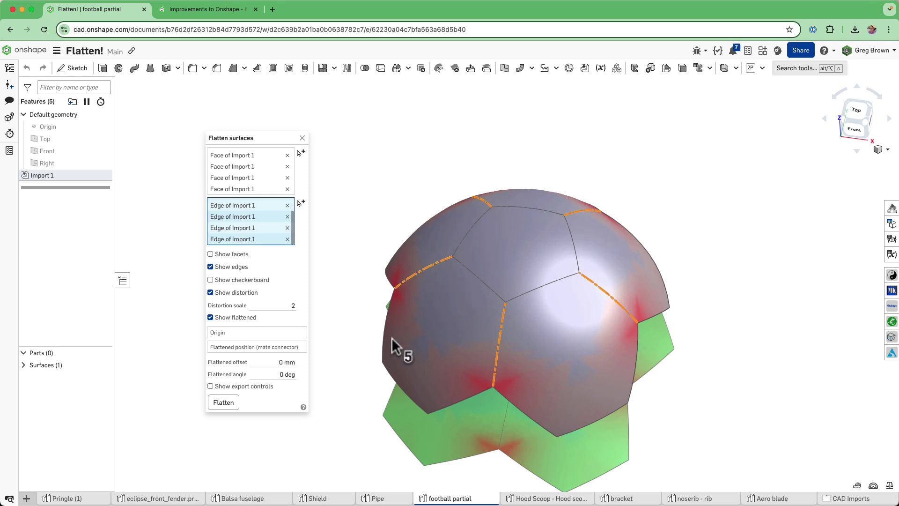
pyautogui.moveTo(469, 333); pyautogui.dragTo(471, 283, button='right')
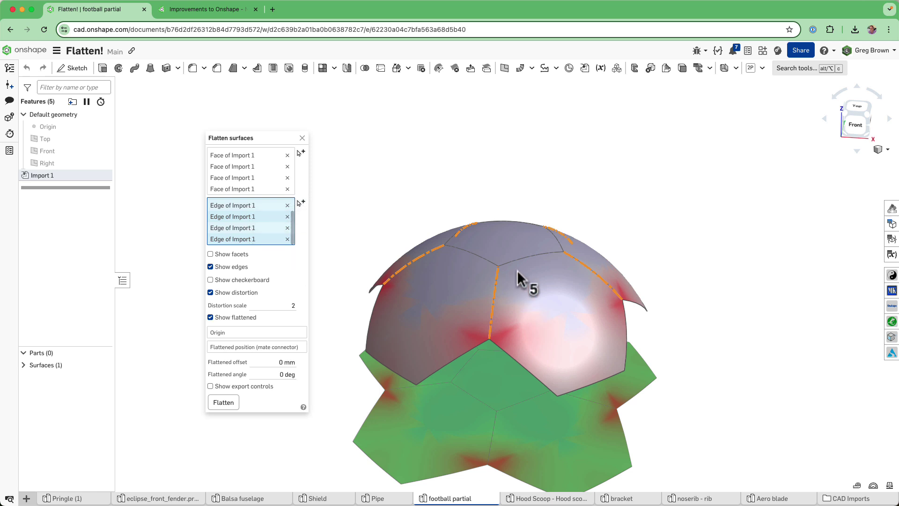
# Step: Flatten the football into separated panels, inspect them, then clear all rip edges
pyautogui.click(223, 403)
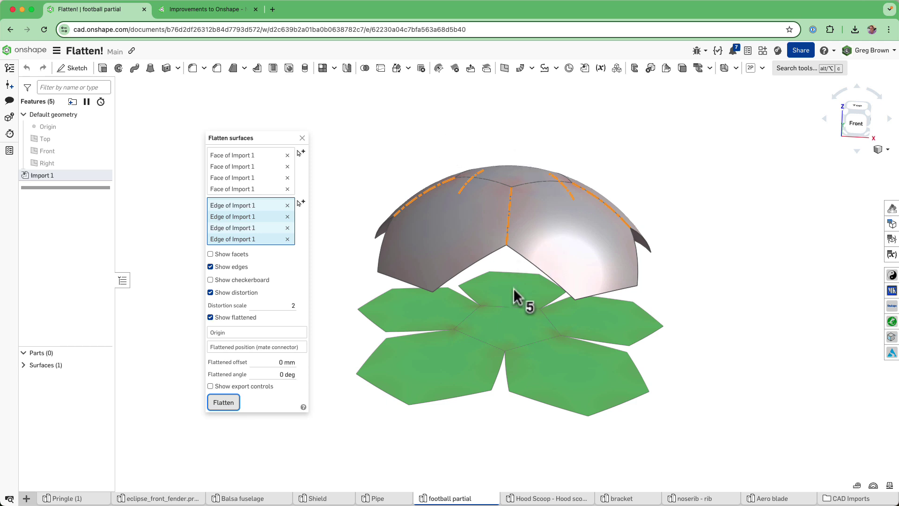
pyautogui.moveTo(465, 326); pyautogui.dragTo(516, 337, button='right')
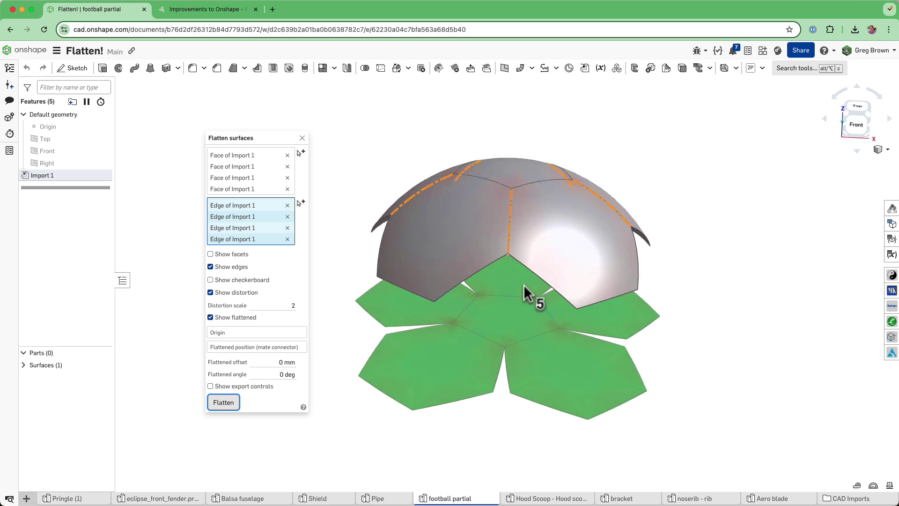
pyautogui.press('space')
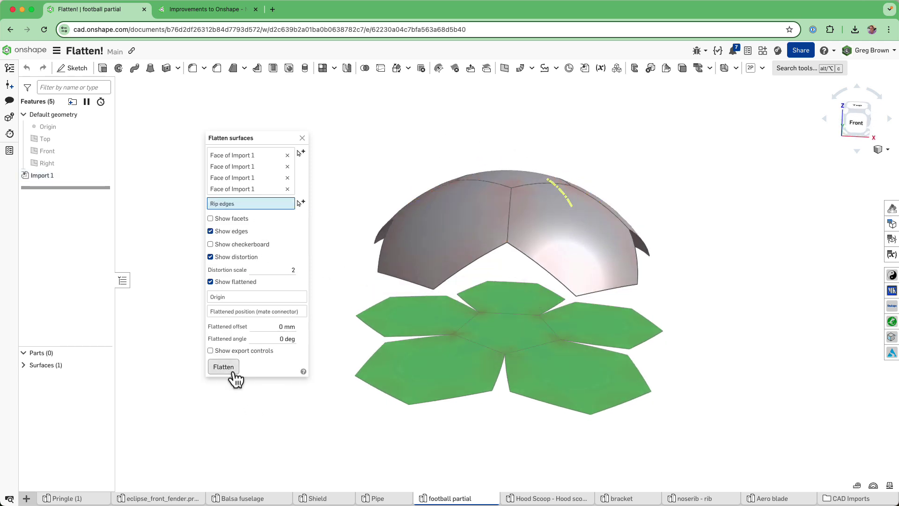
# Step: Re-flatten the football as one joined pattern, discard the feature, and switch to eclipse_front_fender
pyautogui.click(233, 374)
pyautogui.moveTo(451, 395); pyautogui.dragTo(497, 386, button='right')
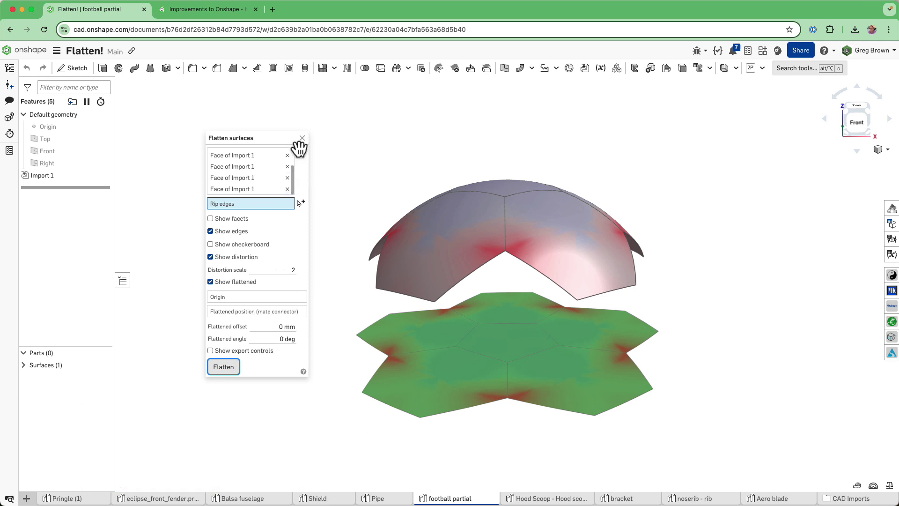
pyautogui.click(301, 138)
pyautogui.click(197, 498)
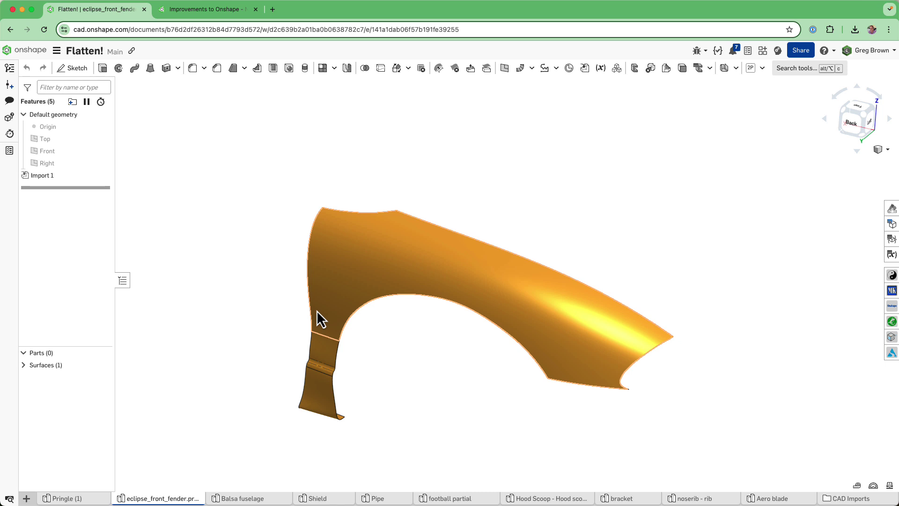
# Step: View the Pipe model, then switch to Balsa fuselage and orbit to its left side
pyautogui.click(388, 497)
pyautogui.moveTo(508, 372); pyautogui.dragTo(511, 342, button='right')
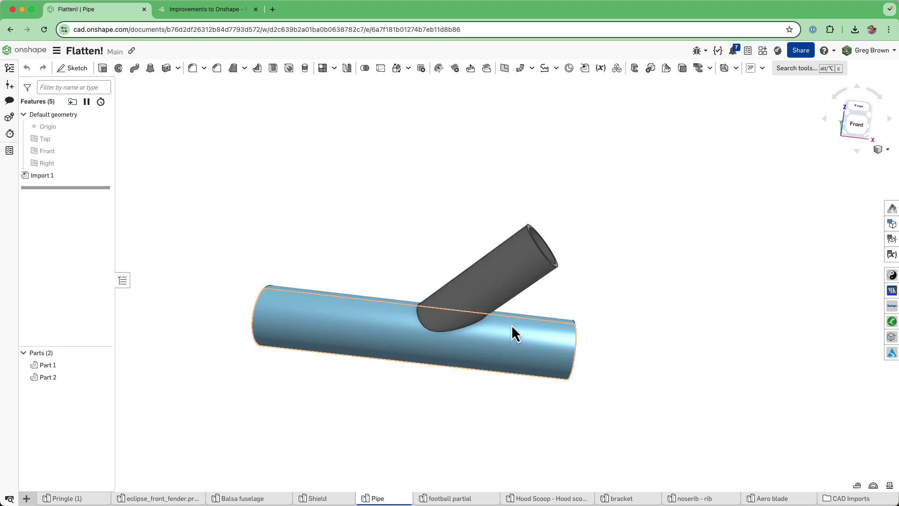
pyautogui.click(255, 497)
pyautogui.moveTo(395, 368); pyautogui.dragTo(384, 384, button='right')
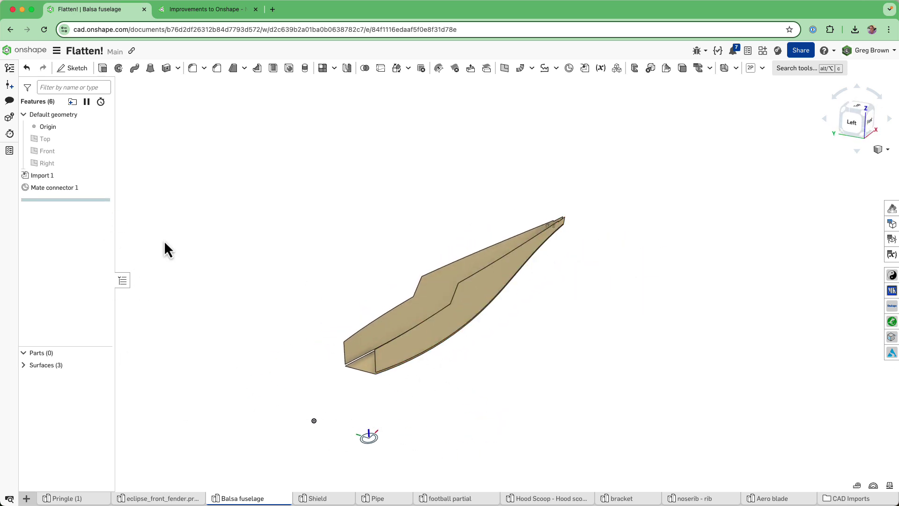
# Step: Flatten the fuselage face with the pattern placed at Mate connector 1, then discard the feature
pyautogui.hotkey('shift', 'f')
pyautogui.click(464, 306)
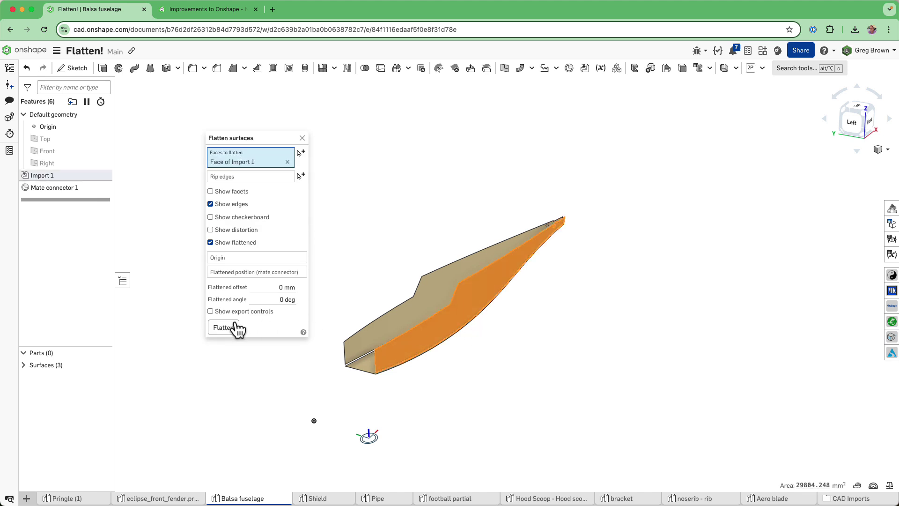
pyautogui.click(234, 327)
pyautogui.click(295, 272)
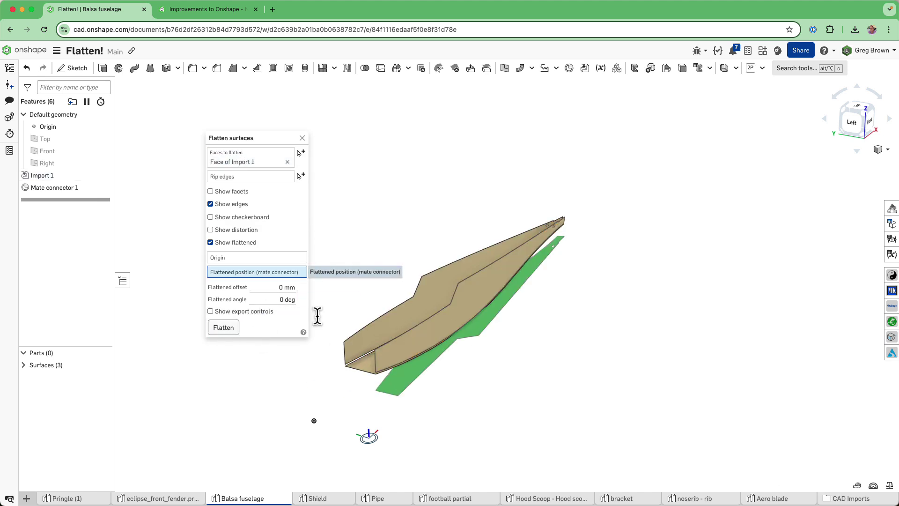
pyautogui.click(369, 437)
pyautogui.moveTo(512, 422); pyautogui.dragTo(468, 375, button='right')
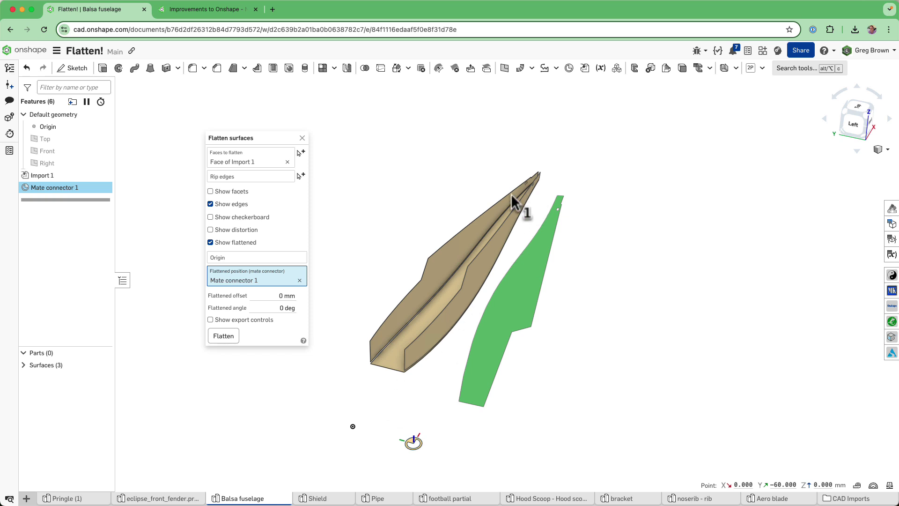
pyautogui.click(302, 137)
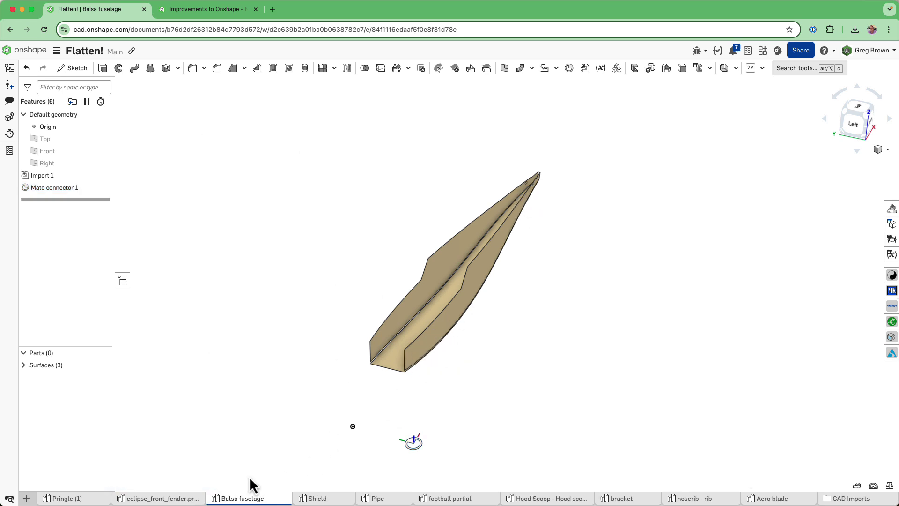
# Step: Return to the football partial tab and orbit toward a top view of its panels
pyautogui.click(442, 499)
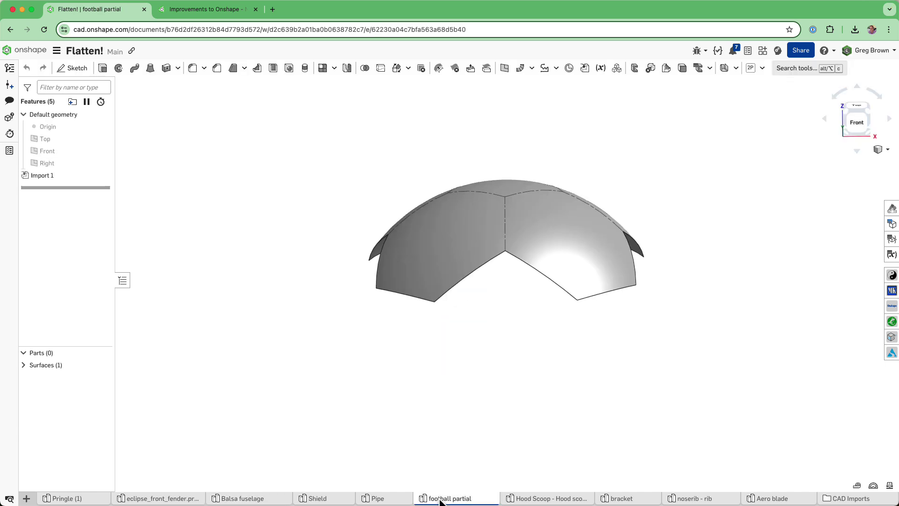
pyautogui.moveTo(533, 271); pyautogui.dragTo(480, 352, button='right')
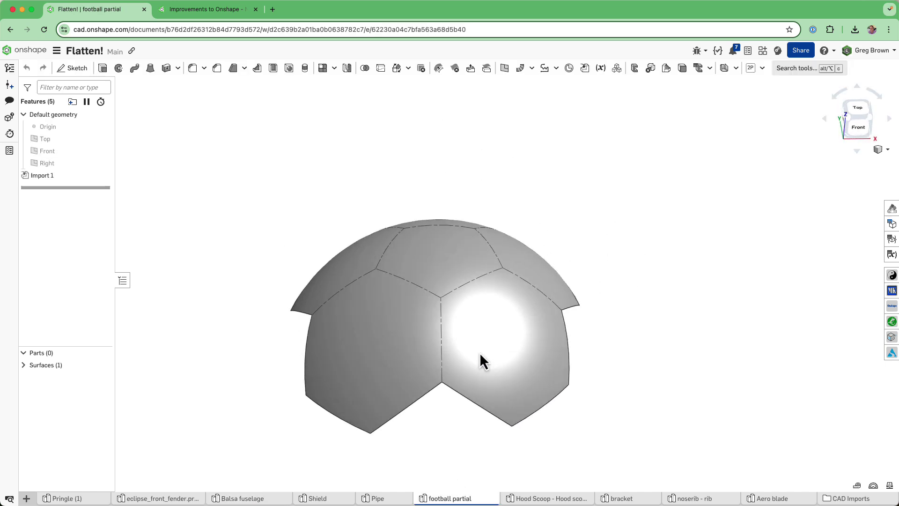
pyautogui.moveTo(488, 297); pyautogui.dragTo(448, 301, button='right')
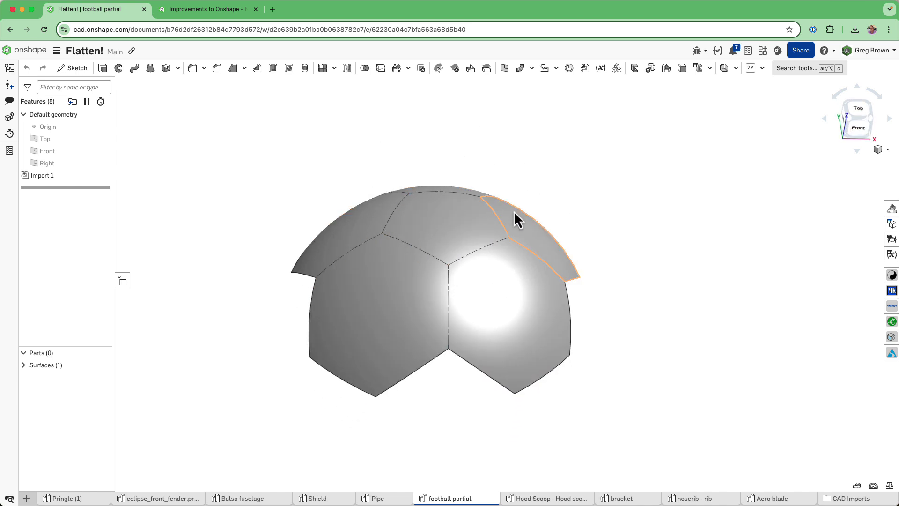
pyautogui.moveTo(515, 267)
pyautogui.mouseDown(button='right')
pyautogui.moveTo(508, 274)
pyautogui.moveTo(512, 268)
pyautogui.mouseUp(button='right')
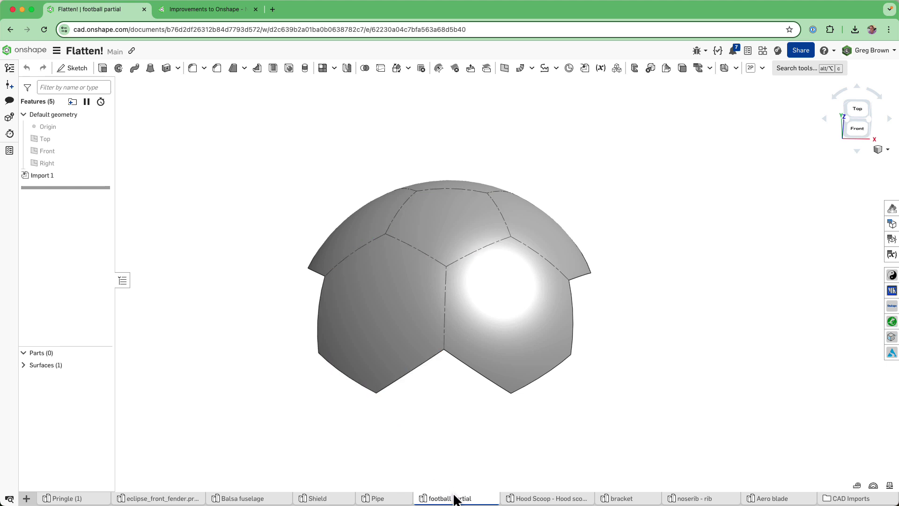
# Step: Flatten all the box-selected football faces with Flatten surfaces
pyautogui.hotkey('shift', 'f')
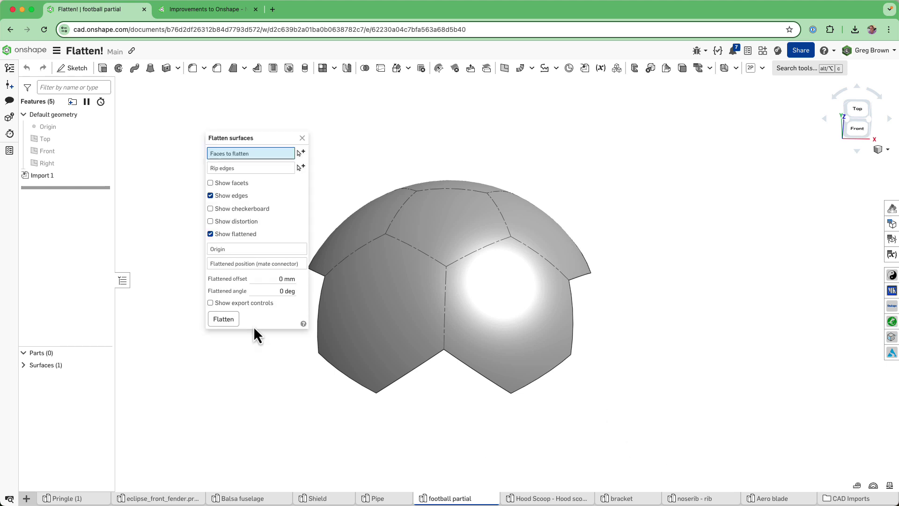
pyautogui.scroll(-4, 670, 270)
pyautogui.moveTo(459, 185); pyautogui.dragTo(630, 325)
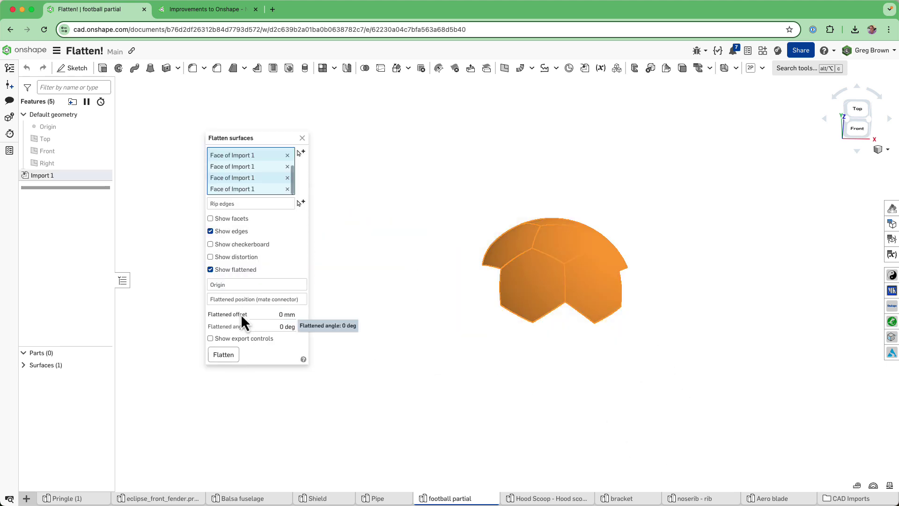
pyautogui.click(234, 358)
# Step: Turn on Show distortion, inspect the dome above the flat faces, then close the analysis
pyautogui.scroll(4, 634, 269)
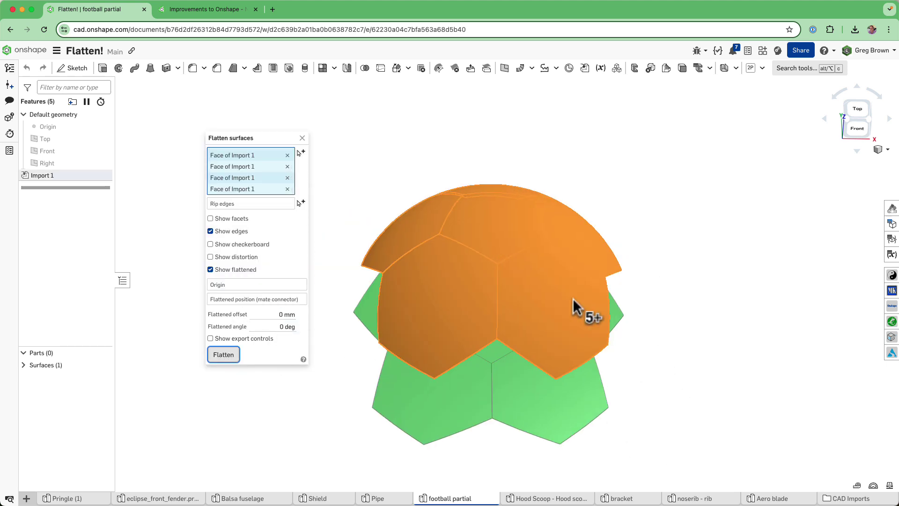
pyautogui.click(230, 257)
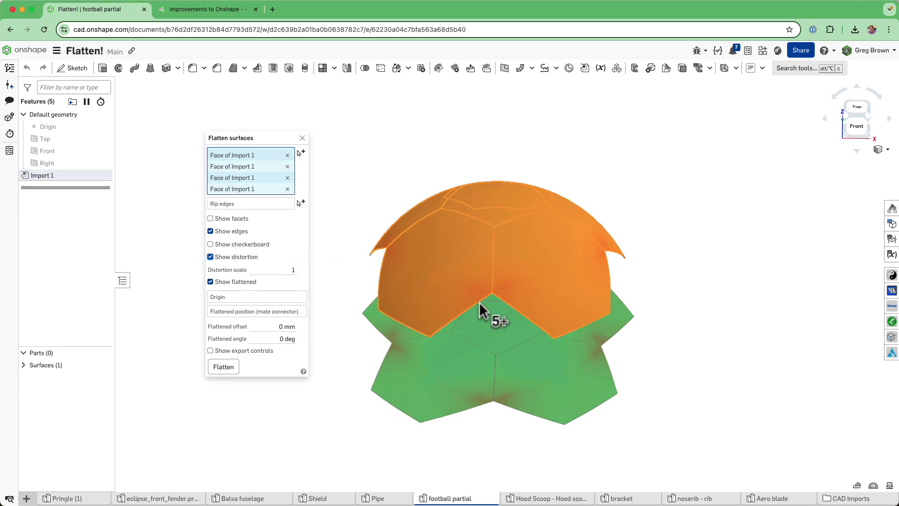
pyautogui.scroll(1, 501, 397)
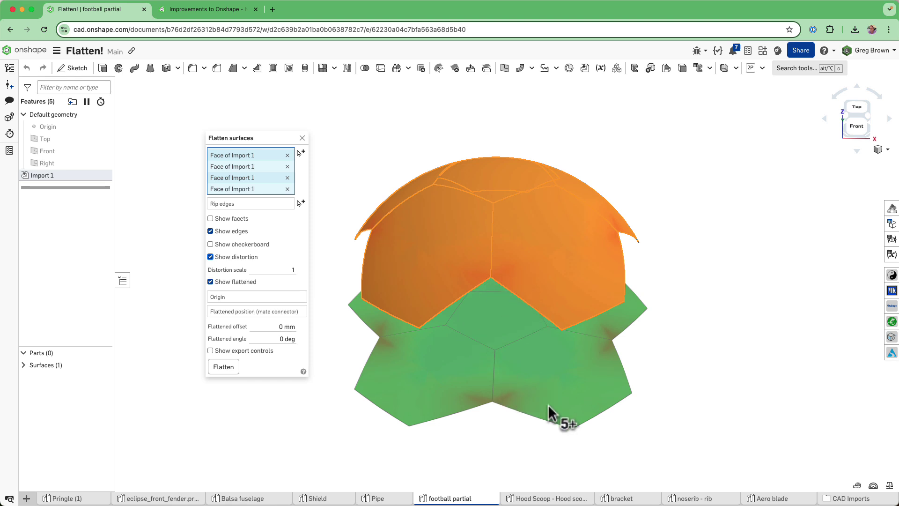
pyautogui.moveTo(549, 415); pyautogui.dragTo(556, 395, button='right')
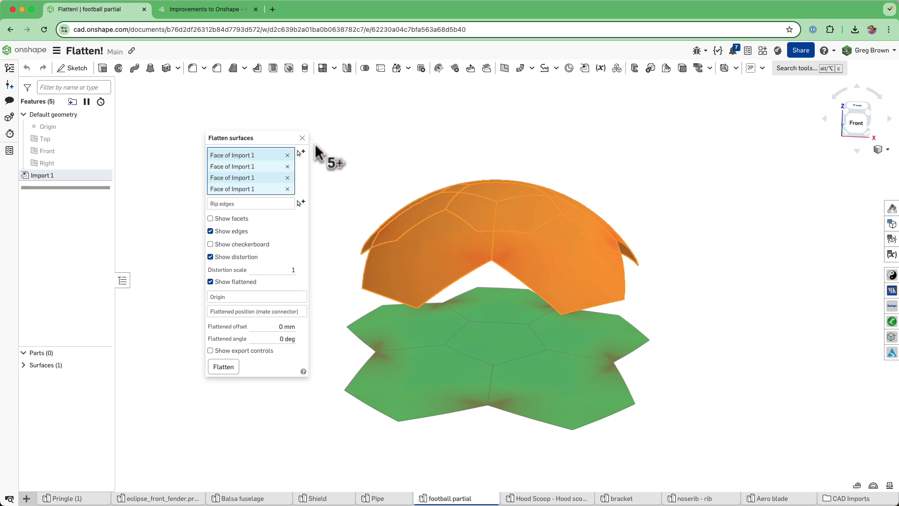
pyautogui.click(302, 137)
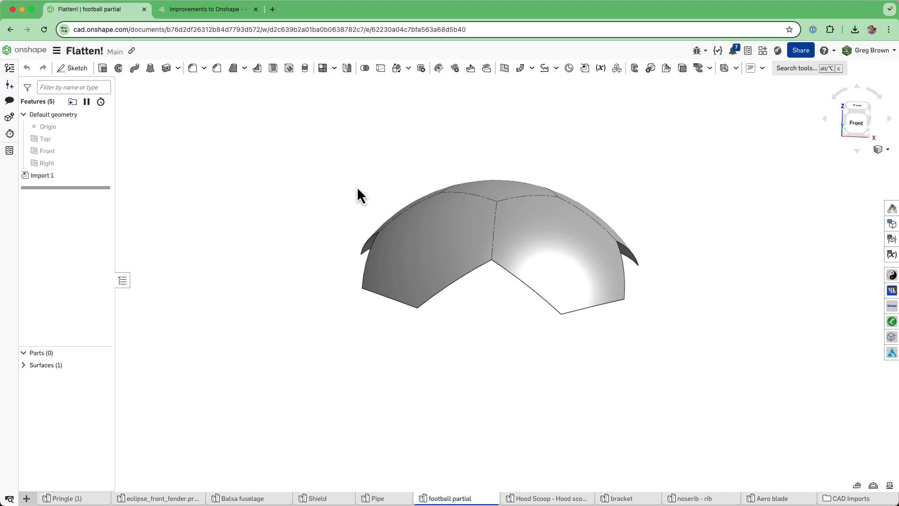
# Step: Inspect the football surface, then switch to Hood Scoop and orbit toward its top view
pyautogui.moveTo(356, 186); pyautogui.dragTo(452, 398, button='right')
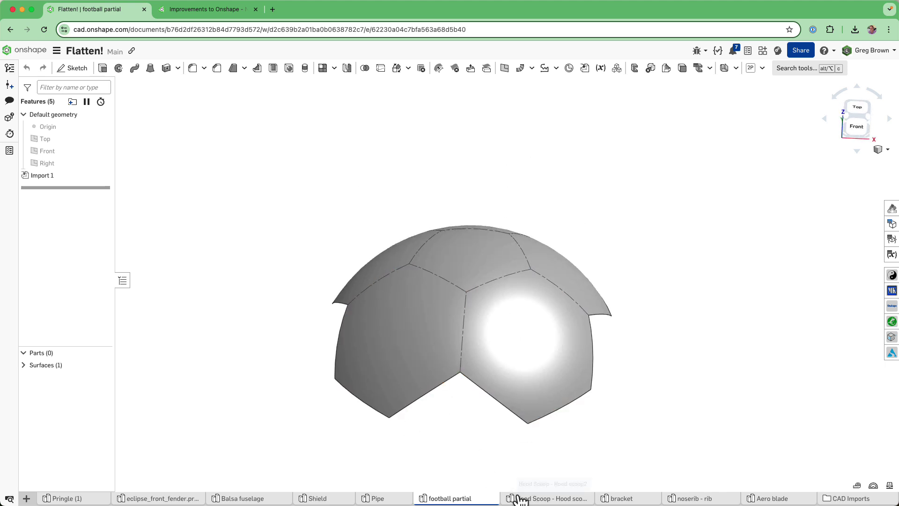
pyautogui.moveTo(494, 418); pyautogui.dragTo(507, 385, button='right')
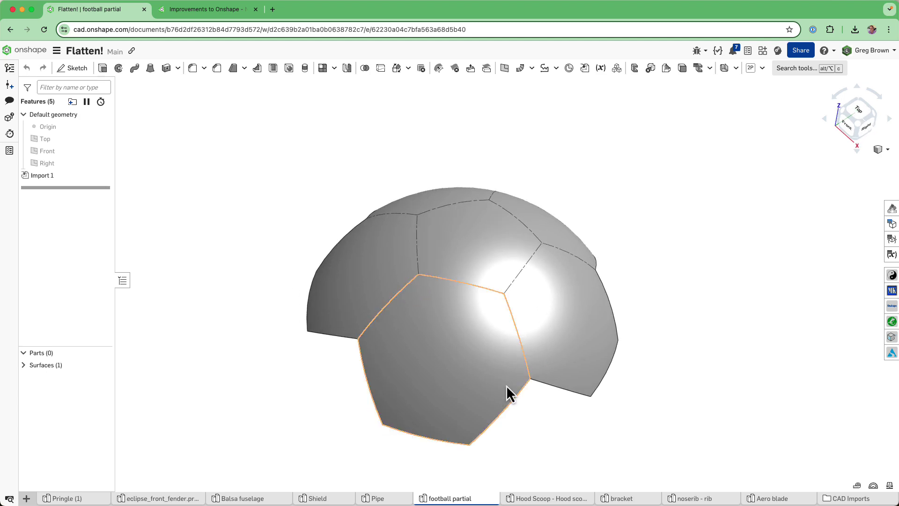
pyautogui.click(550, 498)
pyautogui.moveTo(503, 419); pyautogui.dragTo(511, 318, button='right')
# Step: Box-select all the hood-scoop faces and flatten them with Flatten surfaces
pyautogui.scroll(5, 420, 371)
pyautogui.scroll(-10, 420, 371)
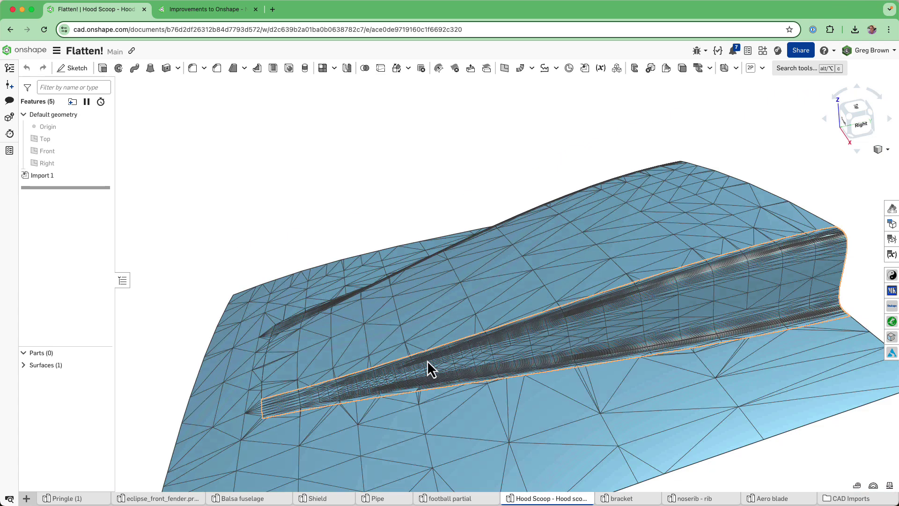
pyautogui.moveTo(443, 361); pyautogui.dragTo(480, 367, button='right')
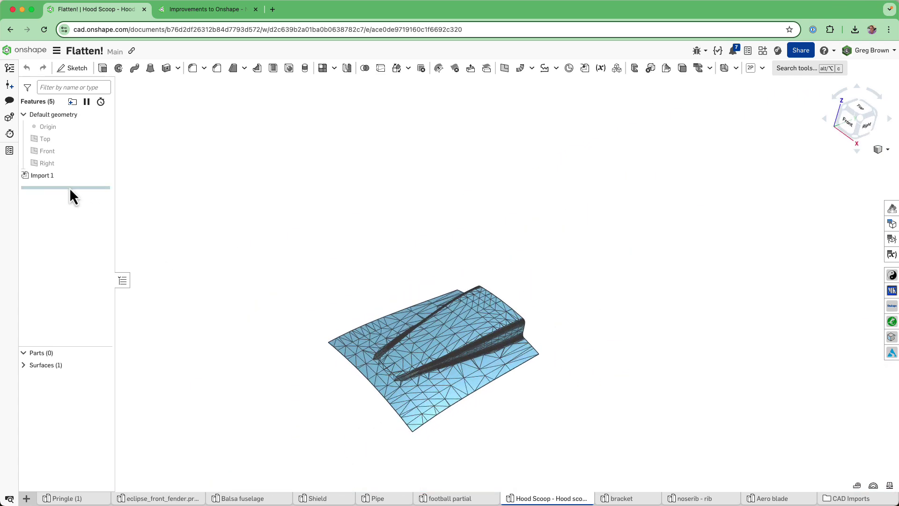
pyautogui.moveTo(396, 274); pyautogui.dragTo(427, 257, button='middle')
pyautogui.moveTo(426, 257); pyautogui.dragTo(426, 256, button='right')
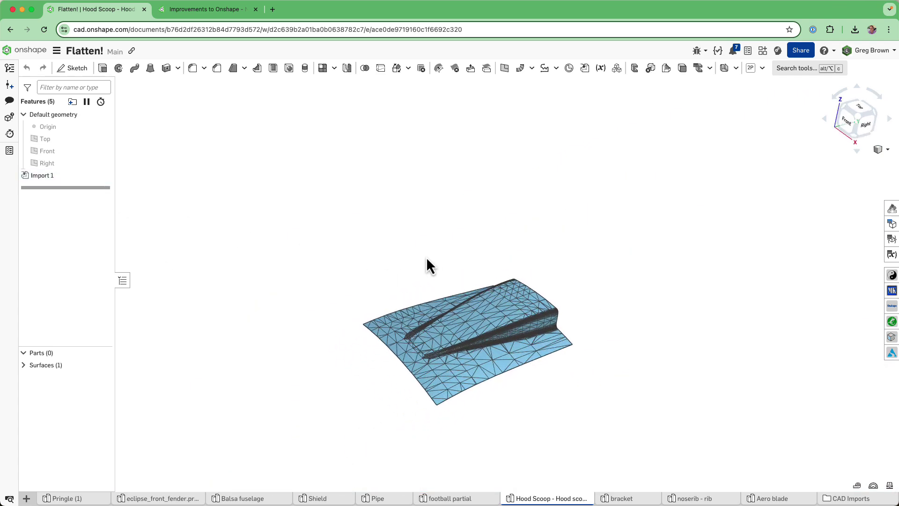
pyautogui.click(874, 485)
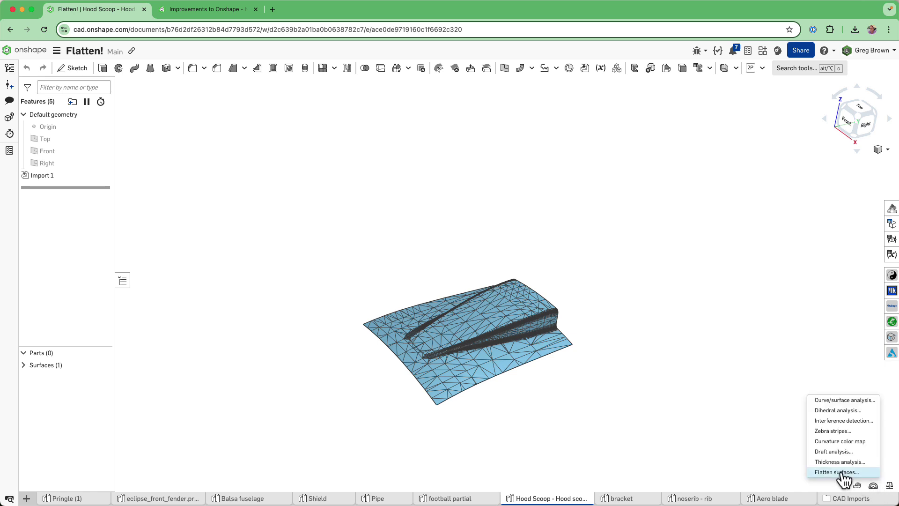
pyautogui.click(836, 472)
pyautogui.moveTo(336, 232); pyautogui.dragTo(654, 449)
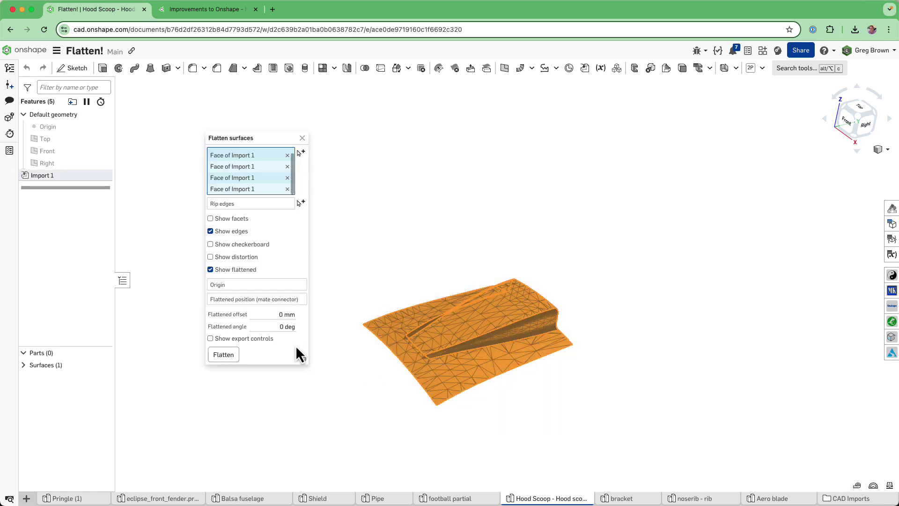
pyautogui.click(220, 355)
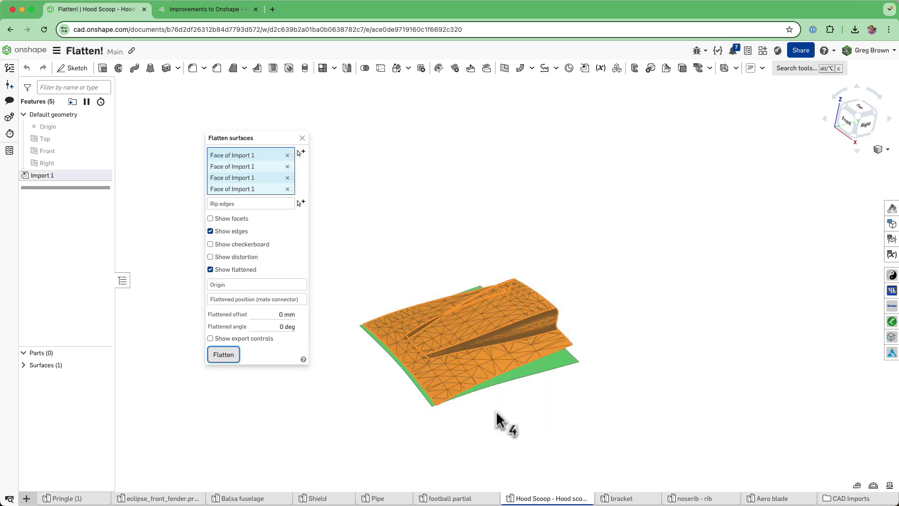
# Step: Inspect the green flat pattern beneath the mesh and turn on Show distortion
pyautogui.moveTo(497, 425); pyautogui.dragTo(532, 281, button='right')
pyautogui.scroll(3, 416, 236)
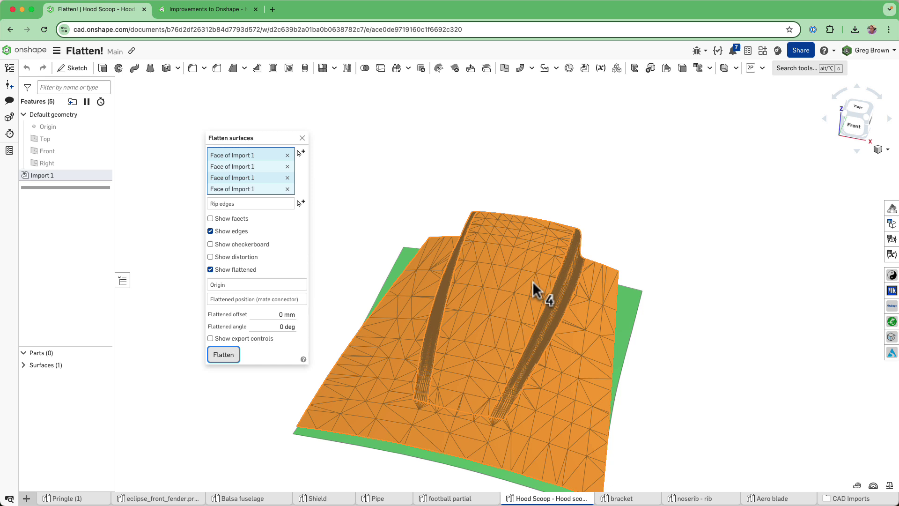
pyautogui.moveTo(533, 281); pyautogui.dragTo(561, 229, button='right')
pyautogui.moveTo(506, 252); pyautogui.dragTo(634, 231, button='right')
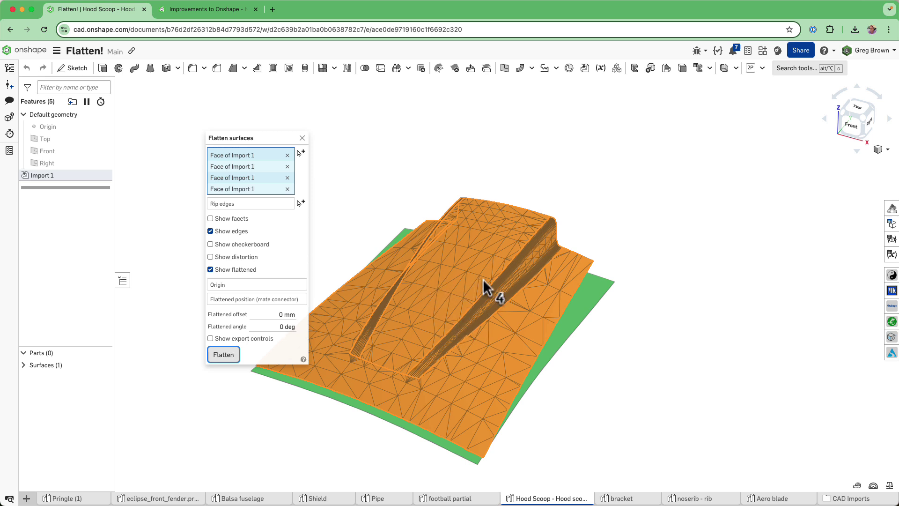
pyautogui.moveTo(524, 314); pyautogui.dragTo(563, 318, button='middle')
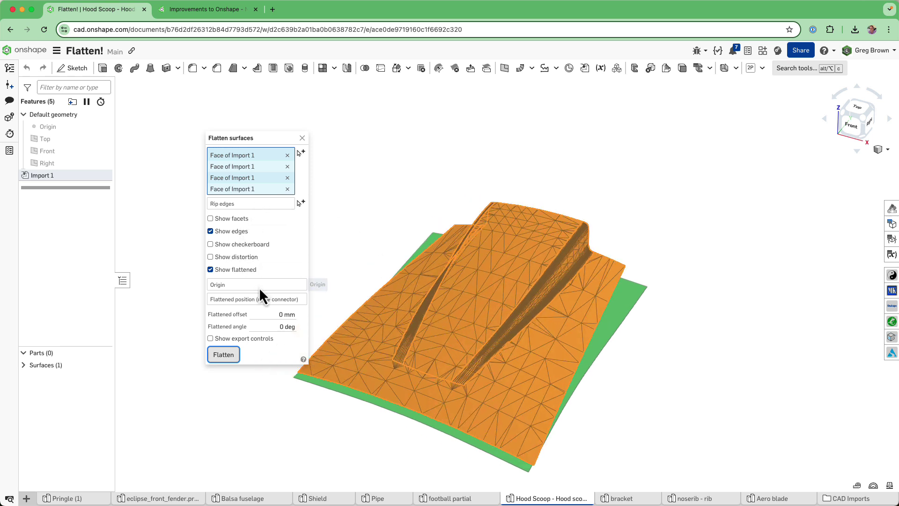
pyautogui.click(245, 257)
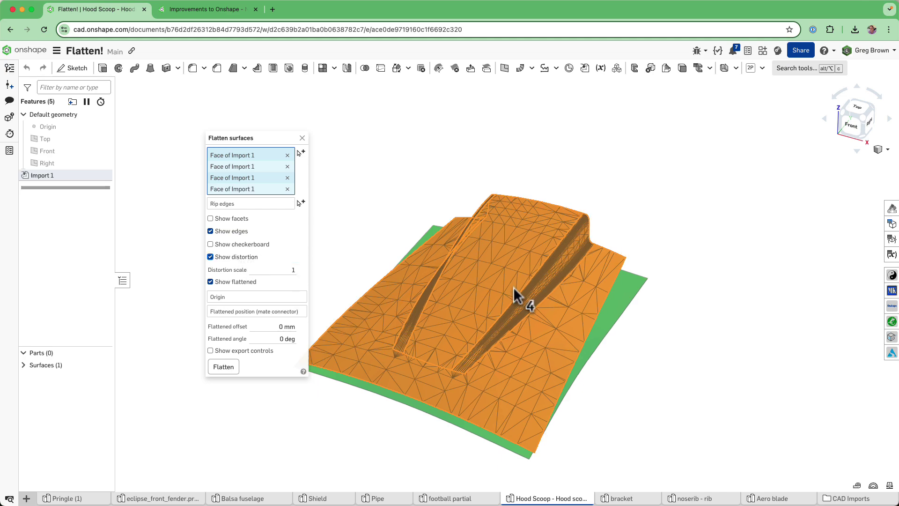
# Step: Show a checkerboard at scale 19 with distortion scale 6 on the flat pattern
pyautogui.click(240, 244)
pyautogui.moveTo(337, 300); pyautogui.dragTo(373, 297, button='right')
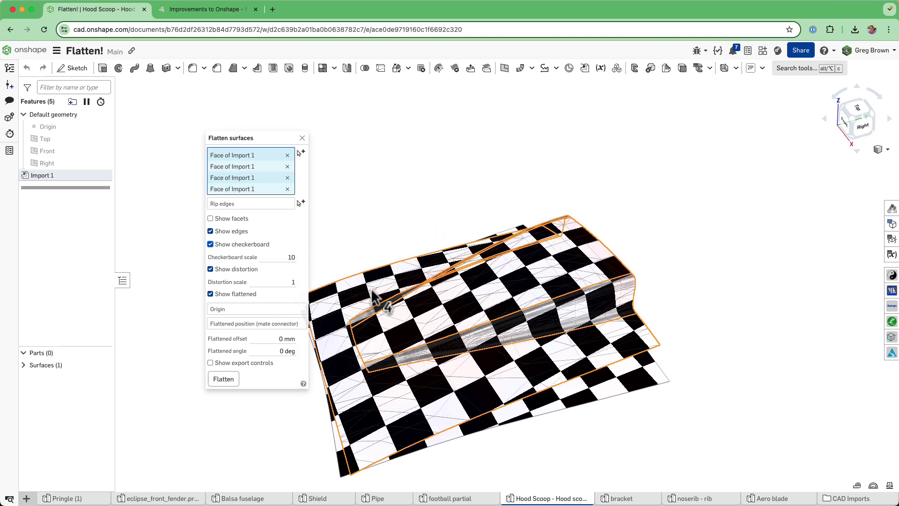
pyautogui.click(271, 281)
pyautogui.write('6')
pyautogui.click(287, 257)
pyautogui.press('Up')
pyautogui.press('Up')
pyautogui.press('Up')
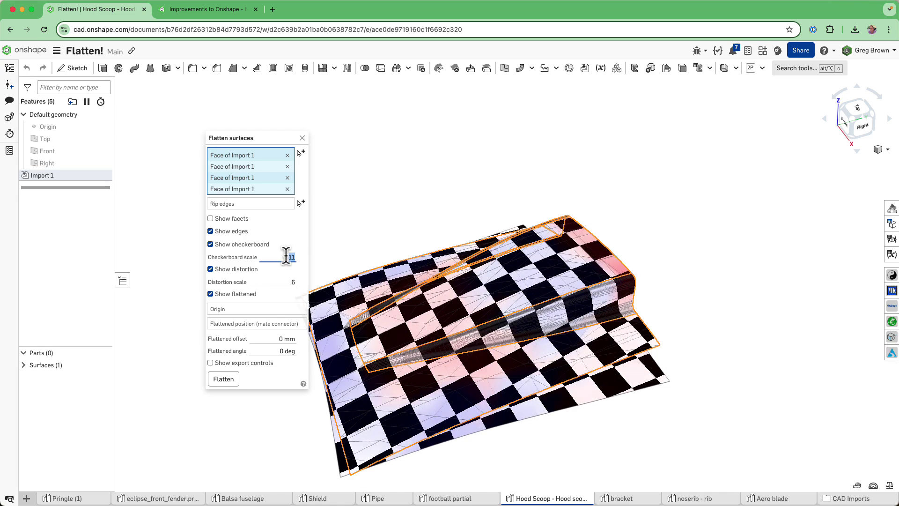
pyautogui.press('Up')
pyautogui.press('Up')
pyautogui.press('Up')
pyautogui.press('Up')
pyautogui.press('Up')
pyautogui.press('Up')
pyautogui.moveTo(506, 333); pyautogui.dragTo(581, 304, button='right')
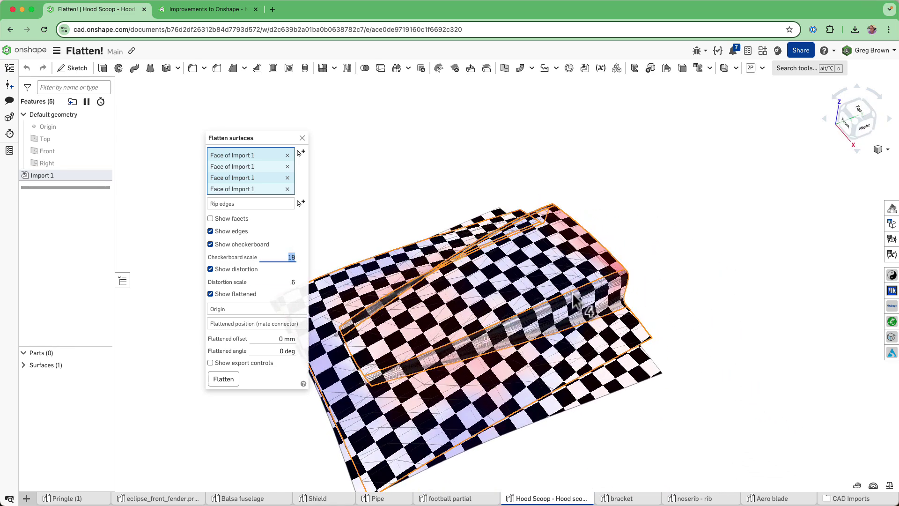
# Step: Export the flattened hood scoop as a Parasolid .x_t file
pyautogui.click(249, 363)
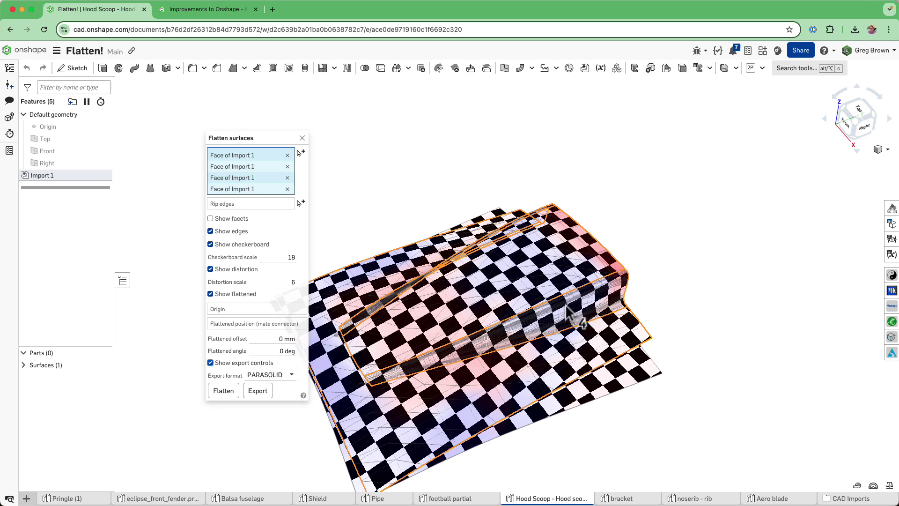
pyautogui.moveTo(573, 319); pyautogui.dragTo(674, 369, button='right')
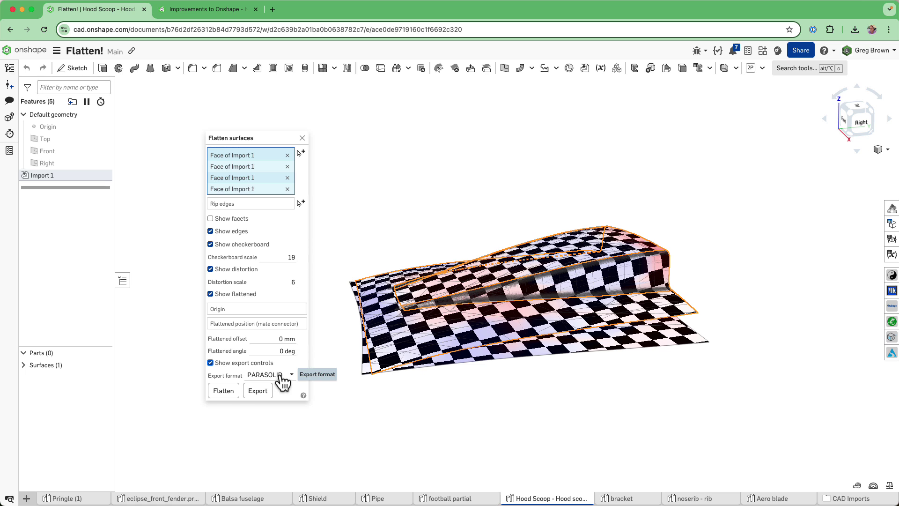
pyautogui.click(268, 392)
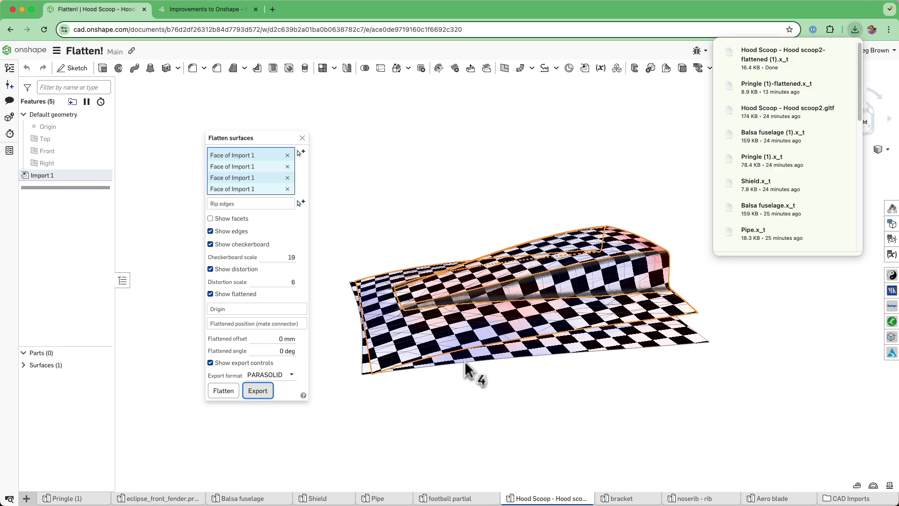
# Step: Import the exported Hood scoop2-flattened file from Downloads into this document as a new tab
pyautogui.click(27, 498)
pyautogui.click(47, 483)
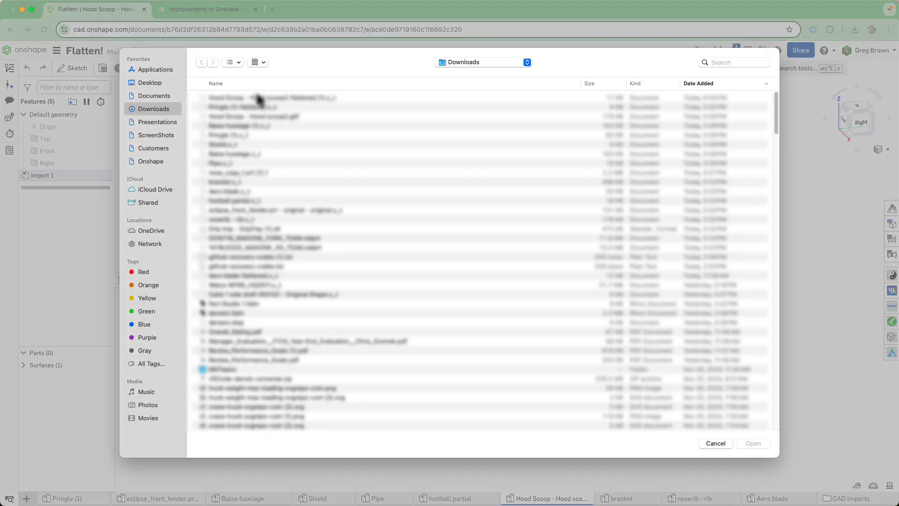
pyautogui.doubleClick(322, 99)
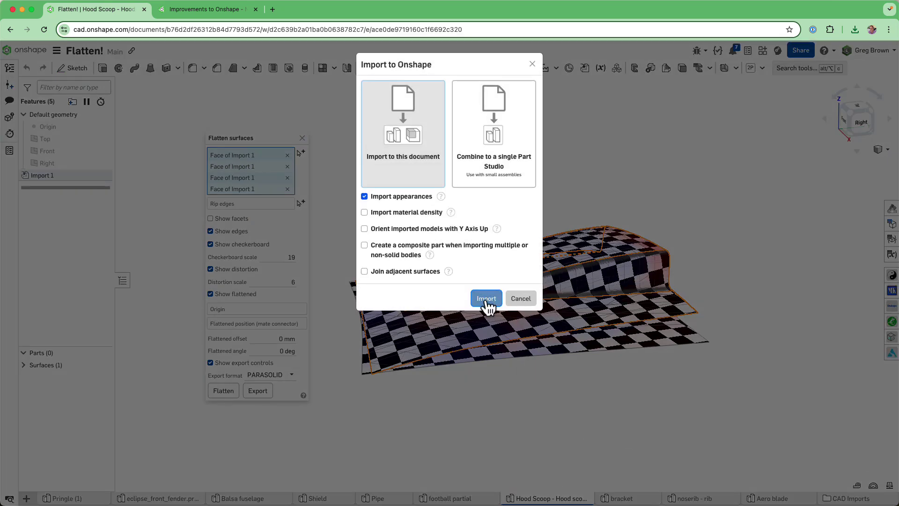
pyautogui.click(486, 299)
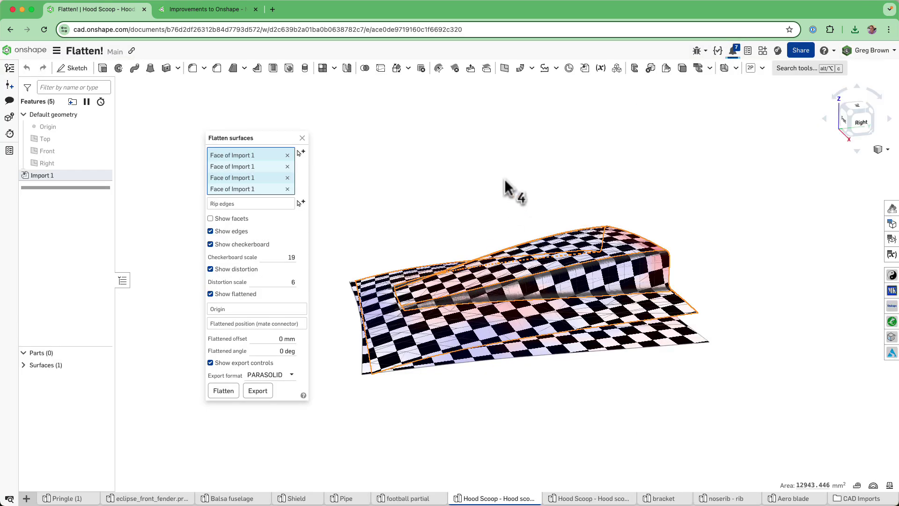
# Step: Open the imported hood-scoop tab and select its flat surface
pyautogui.click(579, 501)
pyautogui.moveTo(576, 368); pyautogui.dragTo(568, 275, button='right')
pyautogui.click(568, 274)
pyautogui.moveTo(631, 293)
pyautogui.mouseDown(button='right')
pyautogui.moveTo(613, 253)
pyautogui.moveTo(598, 283)
pyautogui.moveTo(636, 279)
pyautogui.mouseUp(button='right')
pyautogui.click(642, 321)
pyautogui.moveTo(641, 321); pyautogui.dragTo(565, 299, button='right')
pyautogui.click(565, 299)
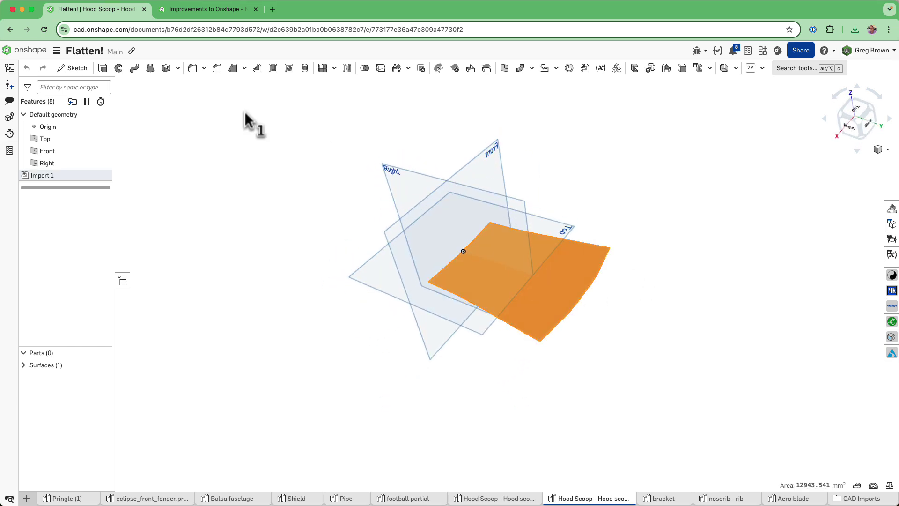
# Step: Thicken the flat surface 5 mm into solid Part 1, then go back to the original Hood Scoop mesh
pyautogui.click(166, 68)
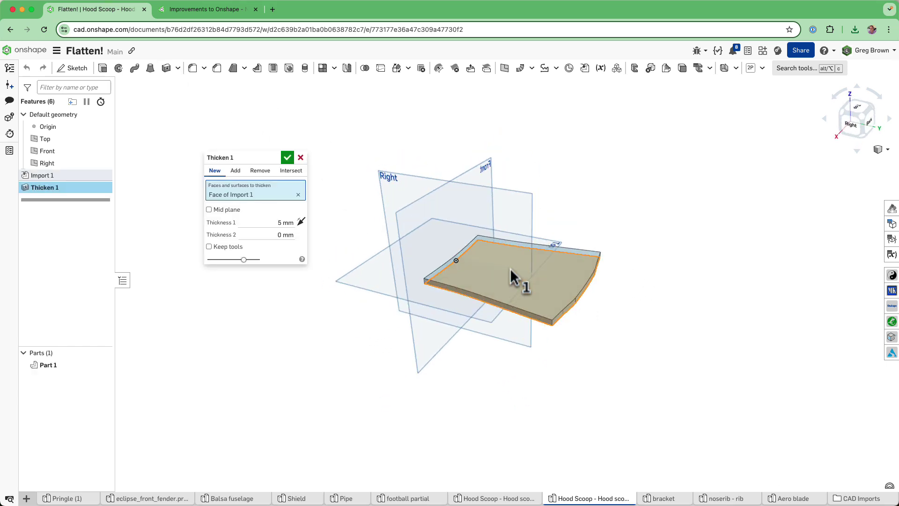
pyautogui.scroll(5, 576, 304)
pyautogui.moveTo(578, 311); pyautogui.dragTo(472, 286, button='right')
pyautogui.press('Return')
pyautogui.scroll(-5, 521, 301)
pyautogui.moveTo(521, 301); pyautogui.dragTo(602, 359, button='right')
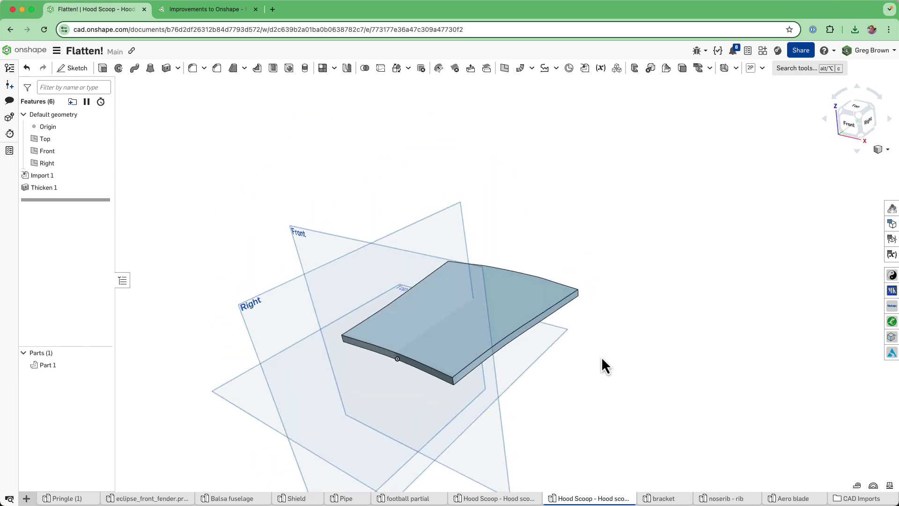
pyautogui.click(515, 499)
pyautogui.moveTo(577, 397); pyautogui.dragTo(501, 377, button='right')
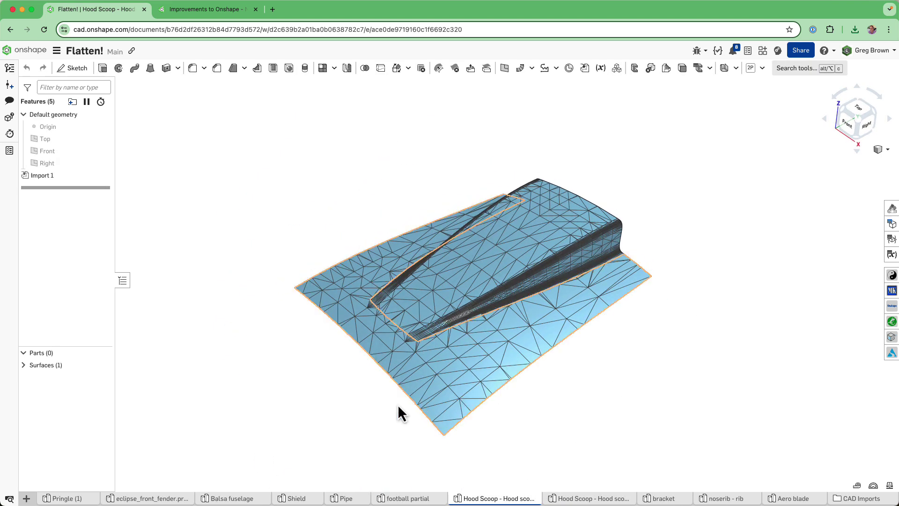
# Step: Switch to the eclipse_front_fender Part Studio with its orange fender surface
pyautogui.click(152, 498)
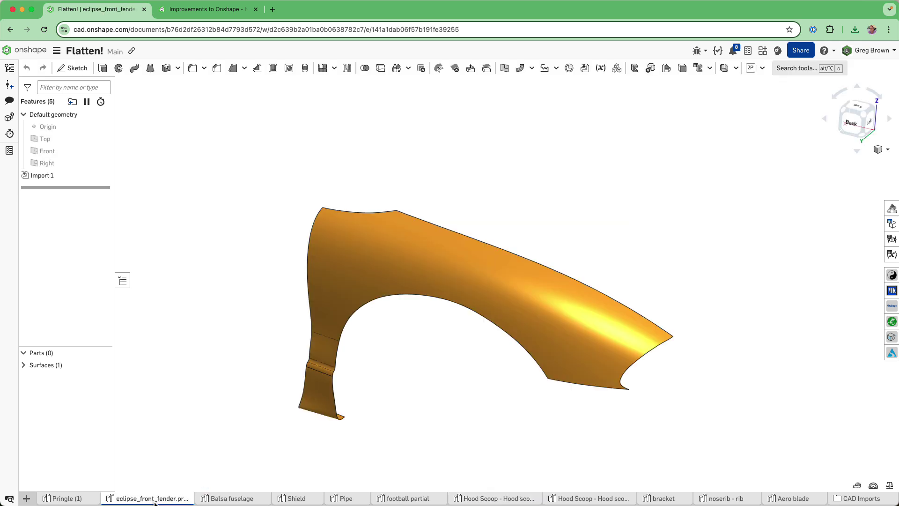